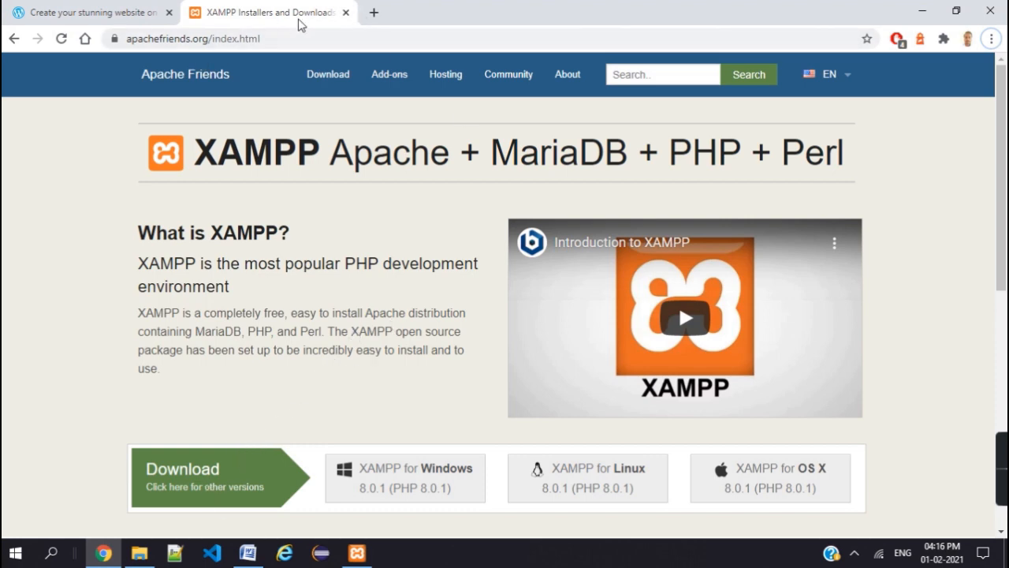
# - Search Google for 'download xampp' in a new tab and open the Apache Friends download page
pyautogui.click(375, 14)
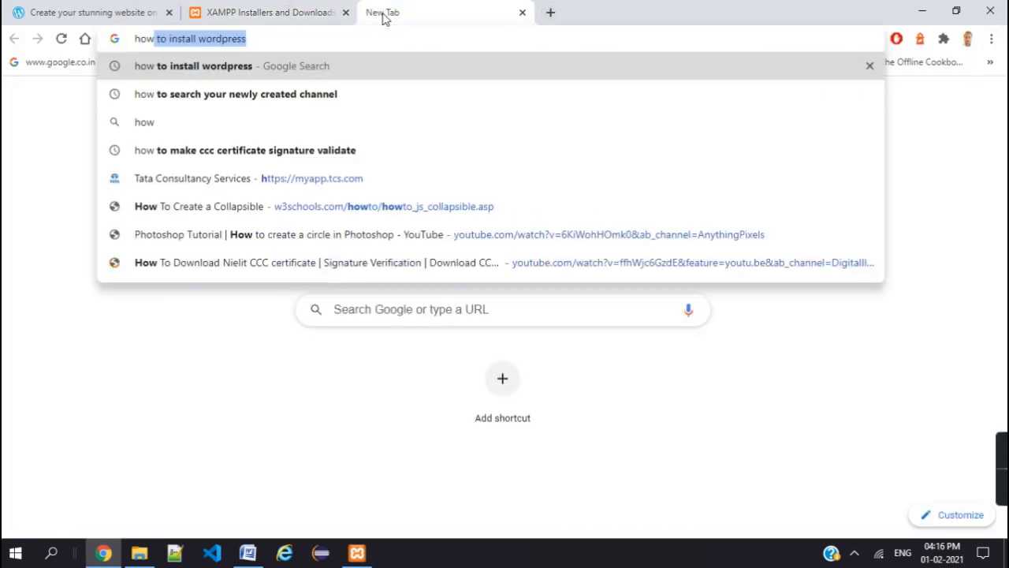
pyautogui.write('how')
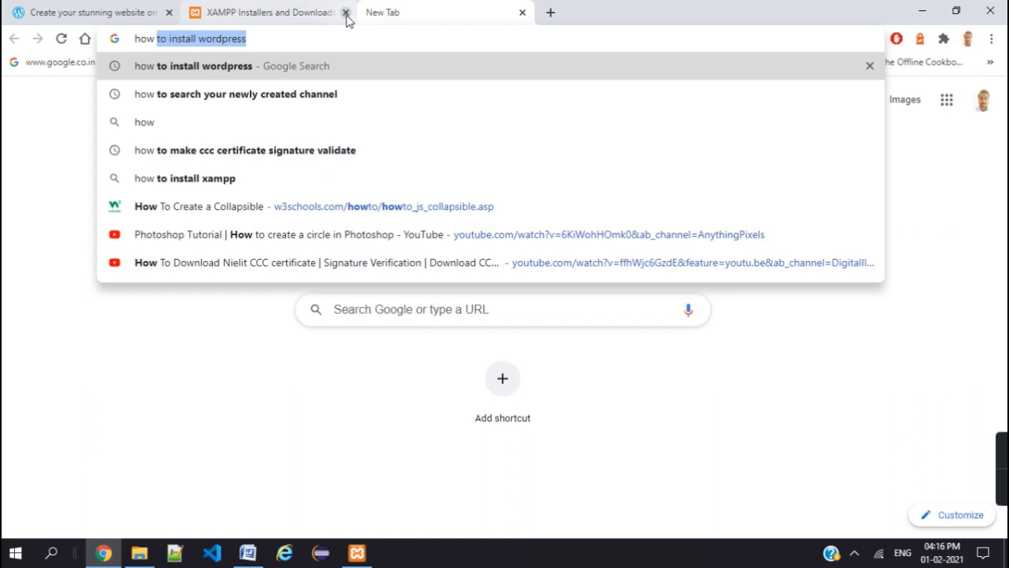
pyautogui.click(522, 12)
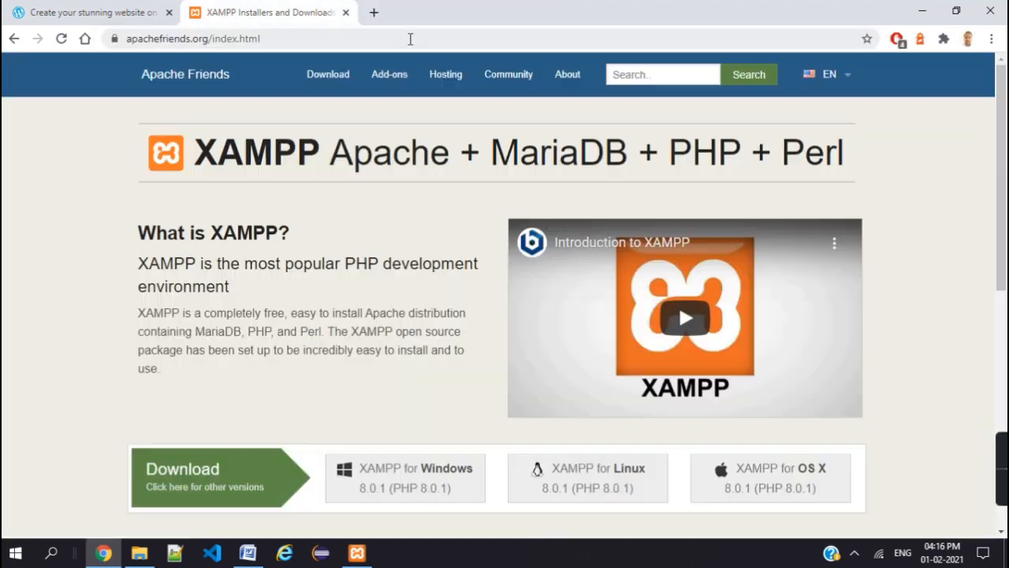
pyautogui.click(377, 12)
pyautogui.write('download')
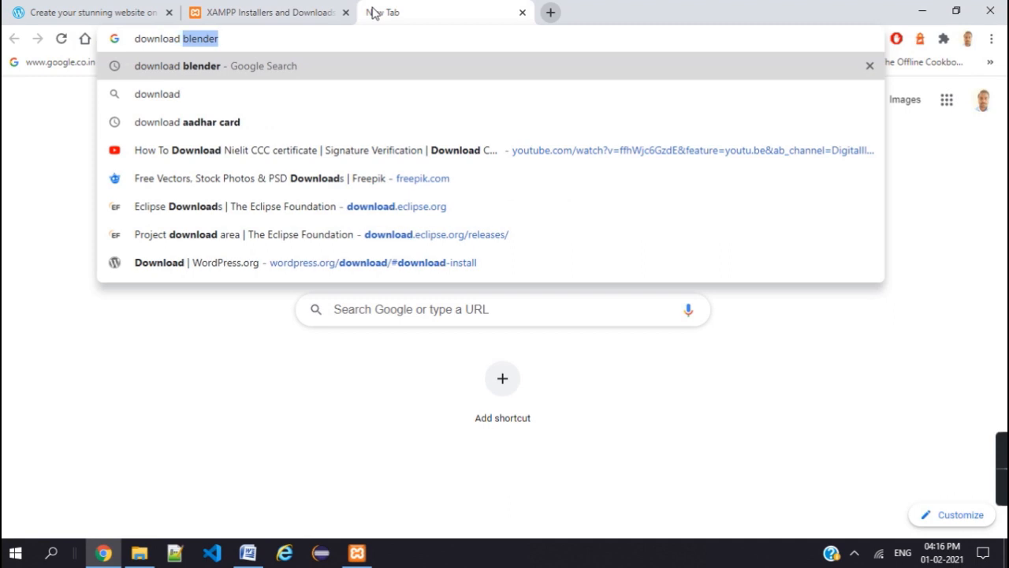
pyautogui.write(' xampp')
pyautogui.press('Return')
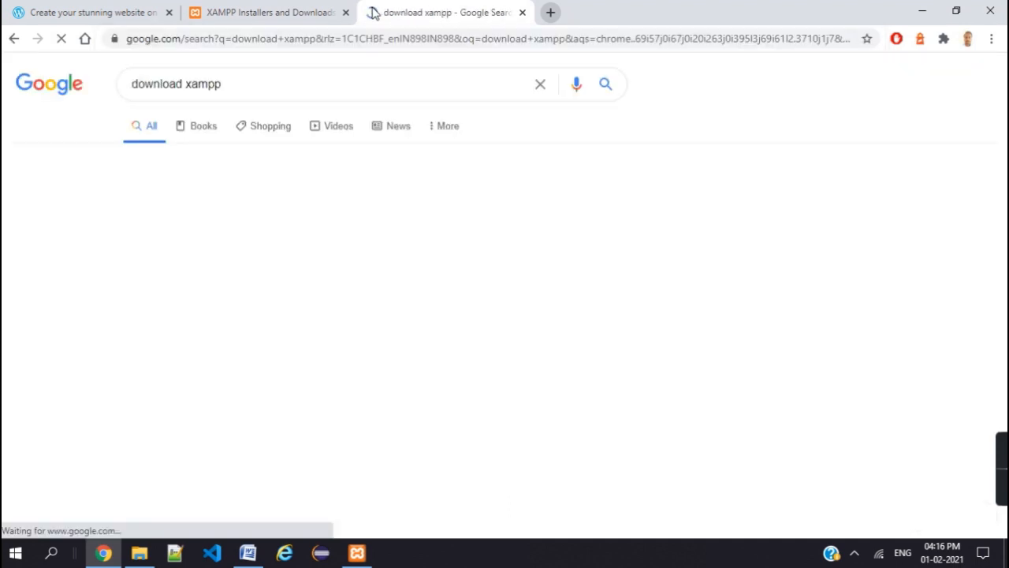
pyautogui.click(150, 210)
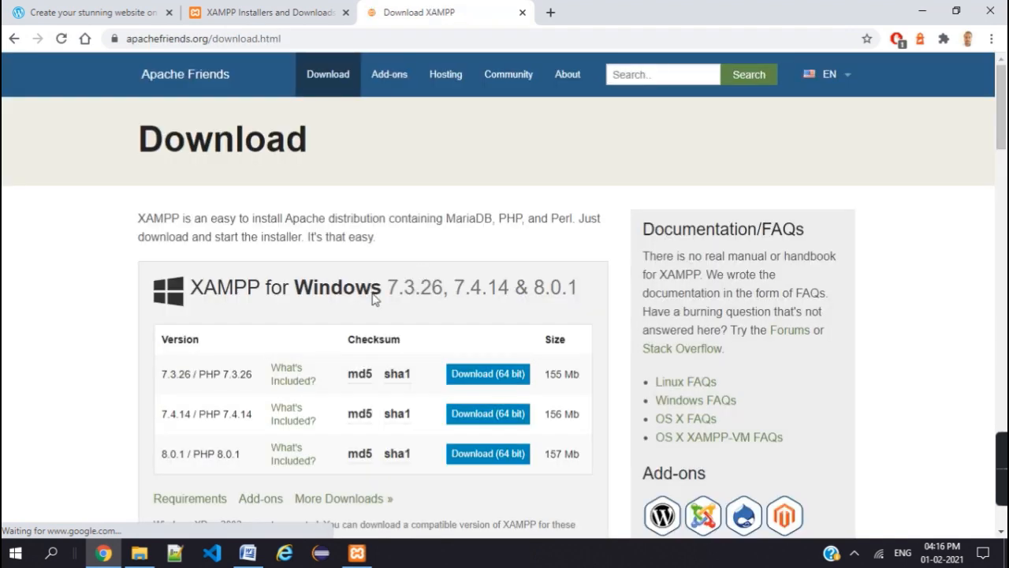
# - Browse the download page, highlighting the XAMPP for Windows heading, then return to the XAMPP home tab
pyautogui.scroll(-2, 500, 280)
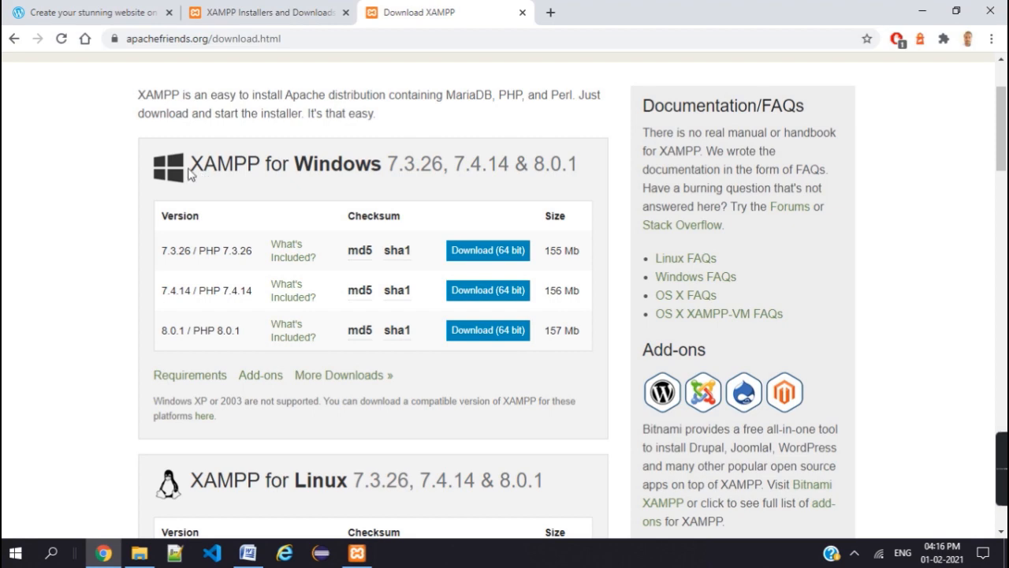
pyautogui.moveTo(188, 166); pyautogui.dragTo(378, 166)
pyautogui.scroll(-4, 379, 166)
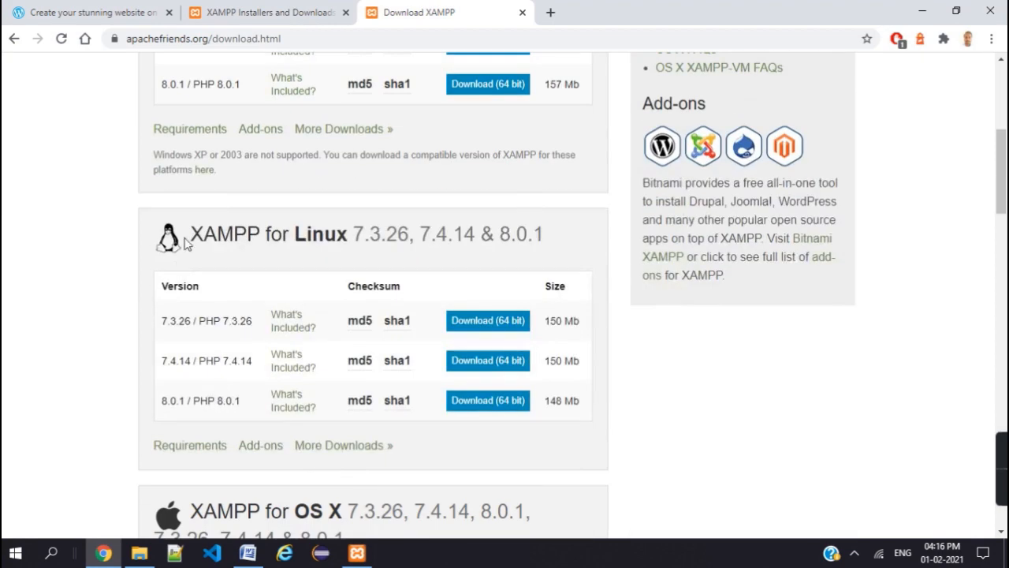
pyautogui.moveTo(189, 235); pyautogui.dragTo(370, 229)
pyautogui.scroll(-6, 259, 410)
pyautogui.scroll(10, 331, 197)
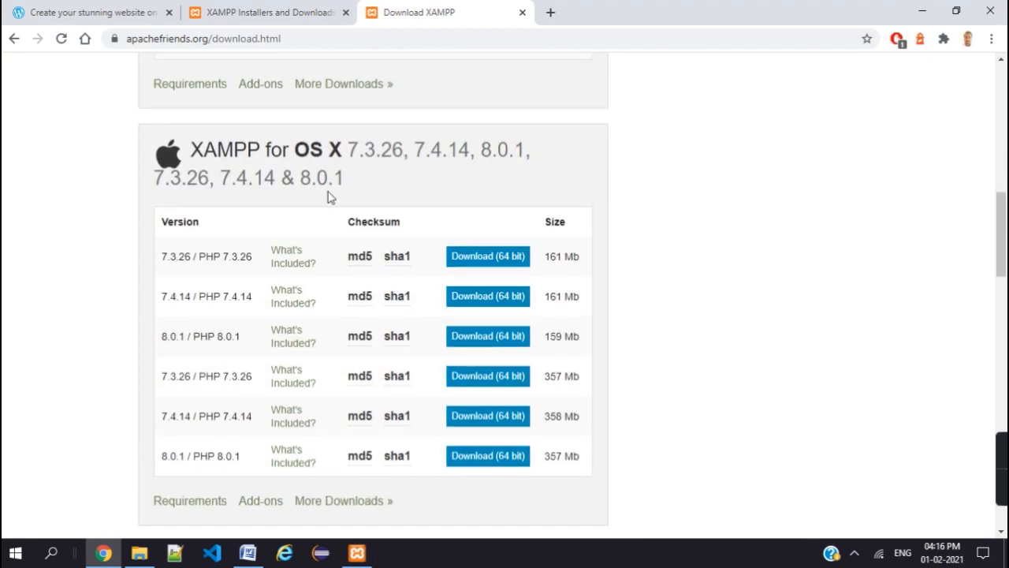
pyautogui.click(26, 286)
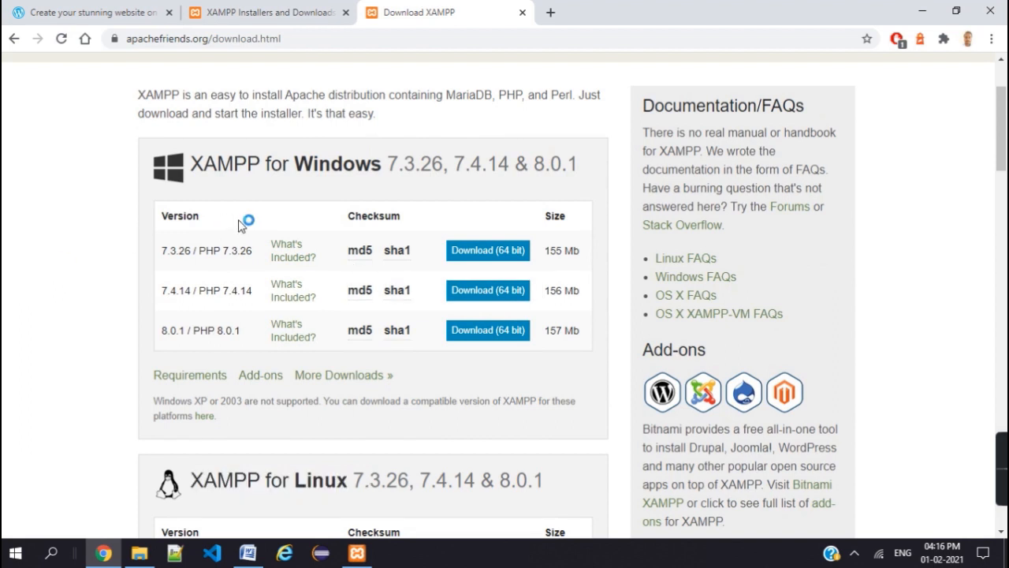
pyautogui.moveTo(201, 175); pyautogui.dragTo(371, 165)
pyautogui.click(396, 211)
pyautogui.click(289, 7)
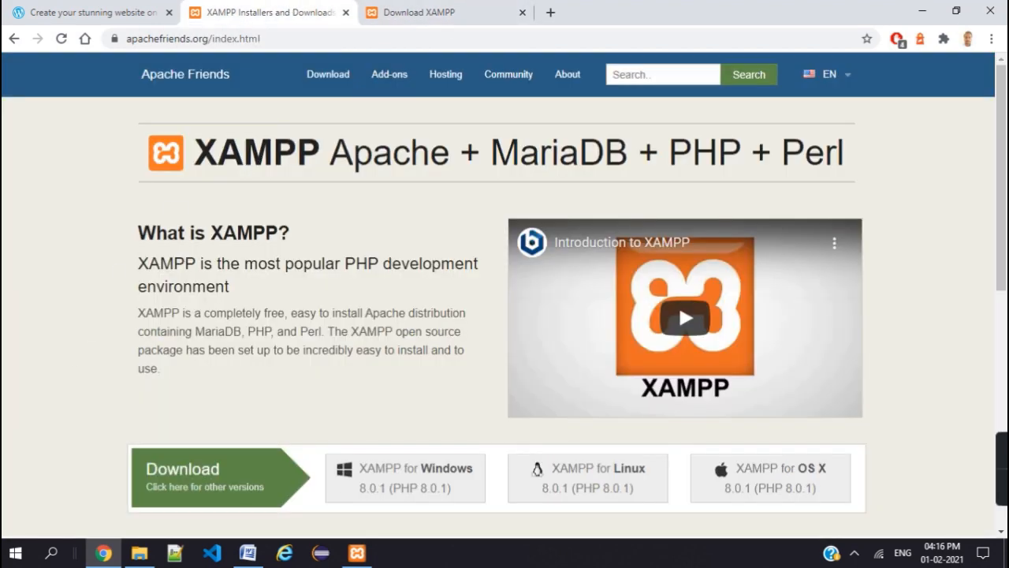
# - Bring up XAMPP Control Panel and start the Apache and MySQL modules
pyautogui.click(358, 555)
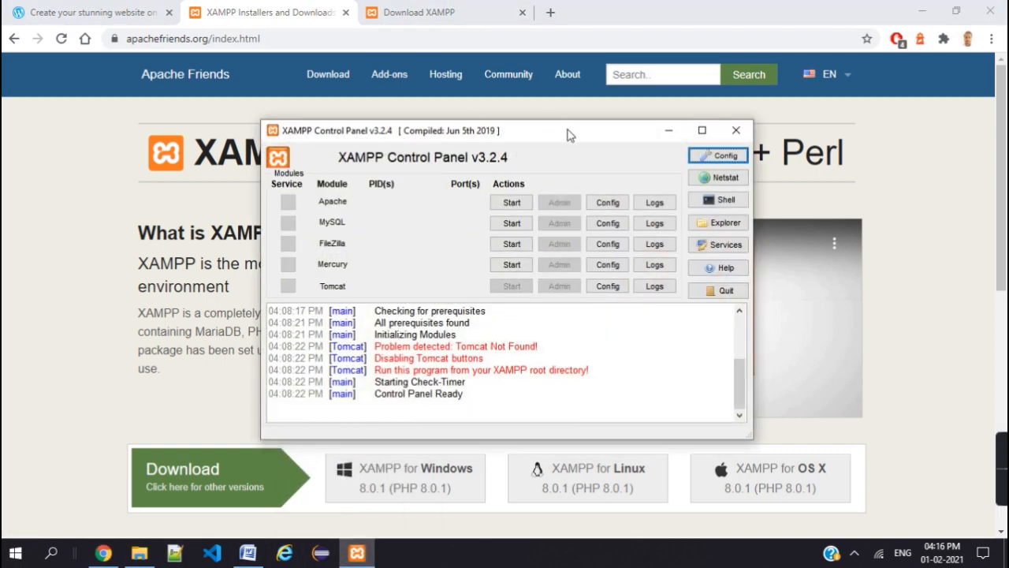
pyautogui.moveTo(569, 134); pyautogui.dragTo(564, 116)
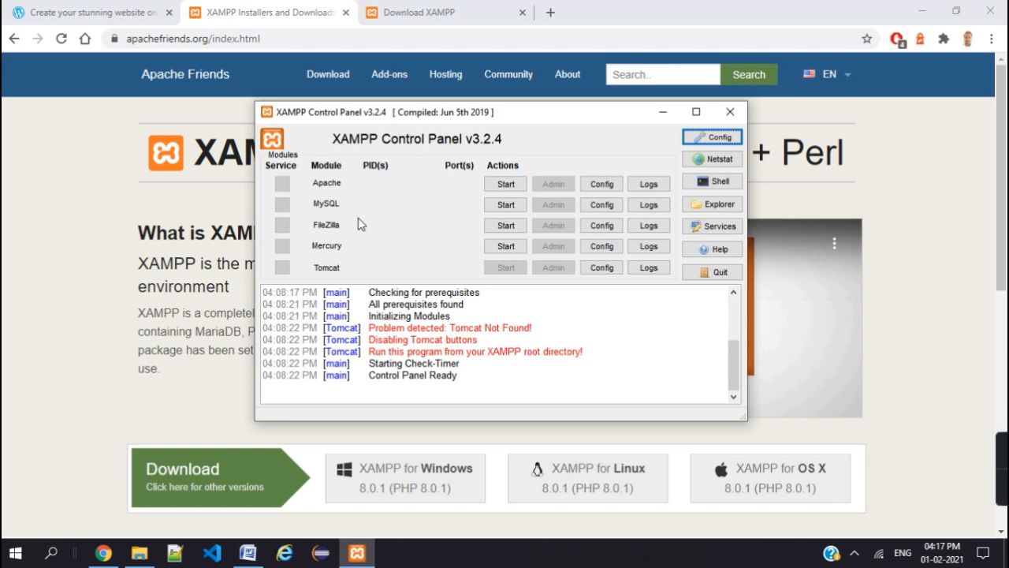
pyautogui.click(519, 185)
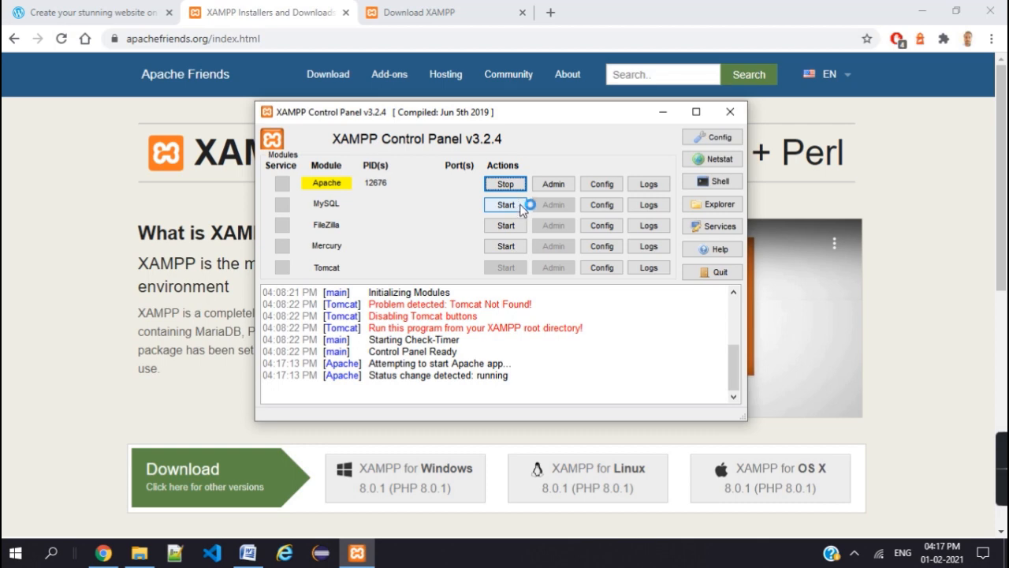
pyautogui.click(517, 206)
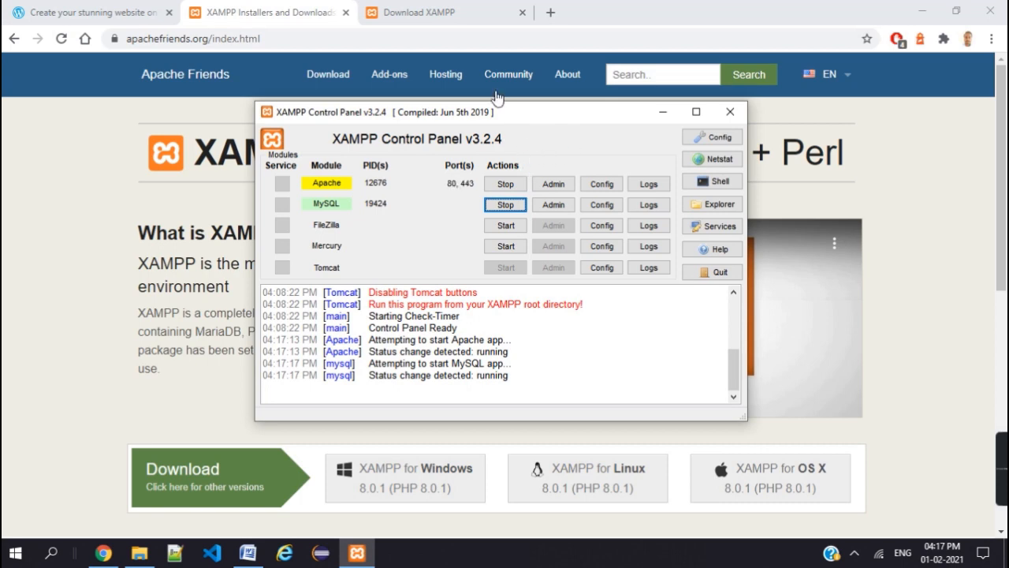
pyautogui.click(550, 12)
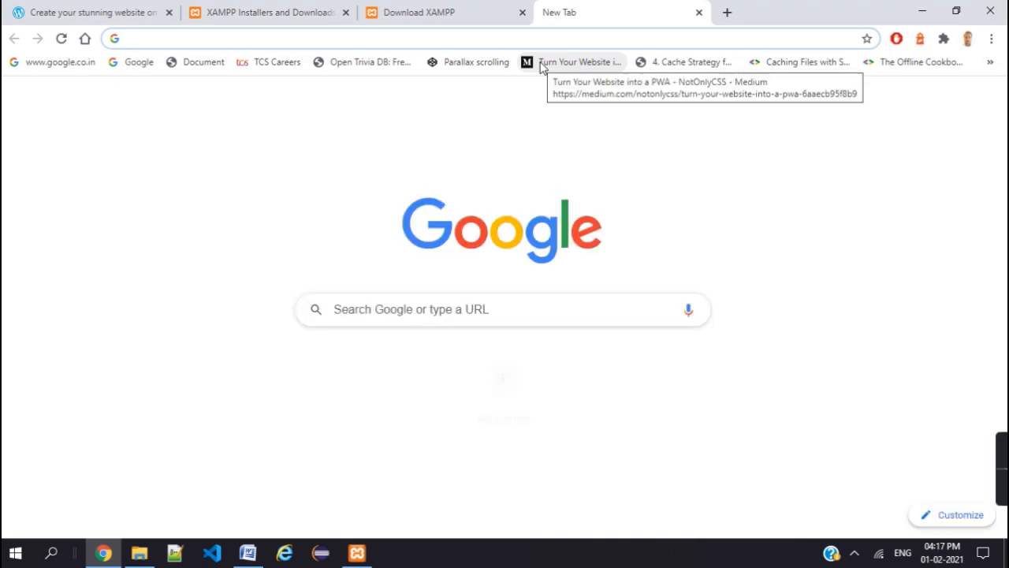
# - Load localhost/phpmyadmin in the new tab, then add another blank tab
pyautogui.write('localhost/')
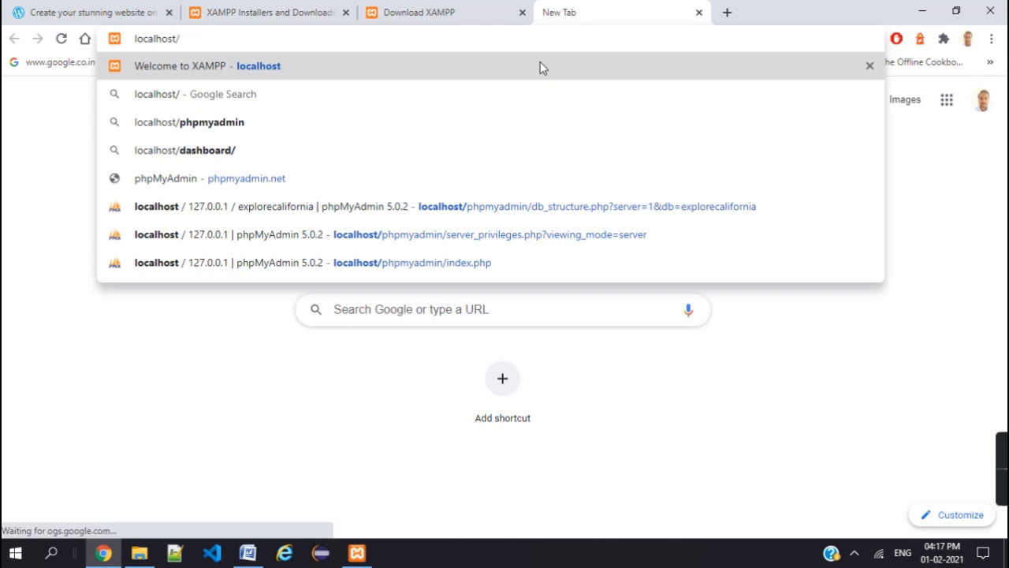
pyautogui.write('phpp')
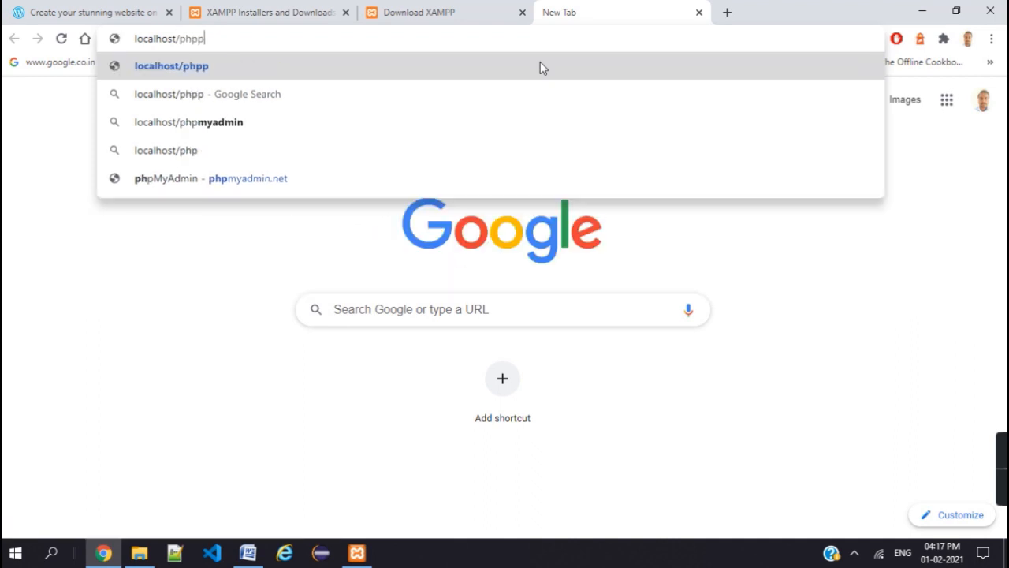
pyautogui.press('BackSpace')
pyautogui.write('myadmin')
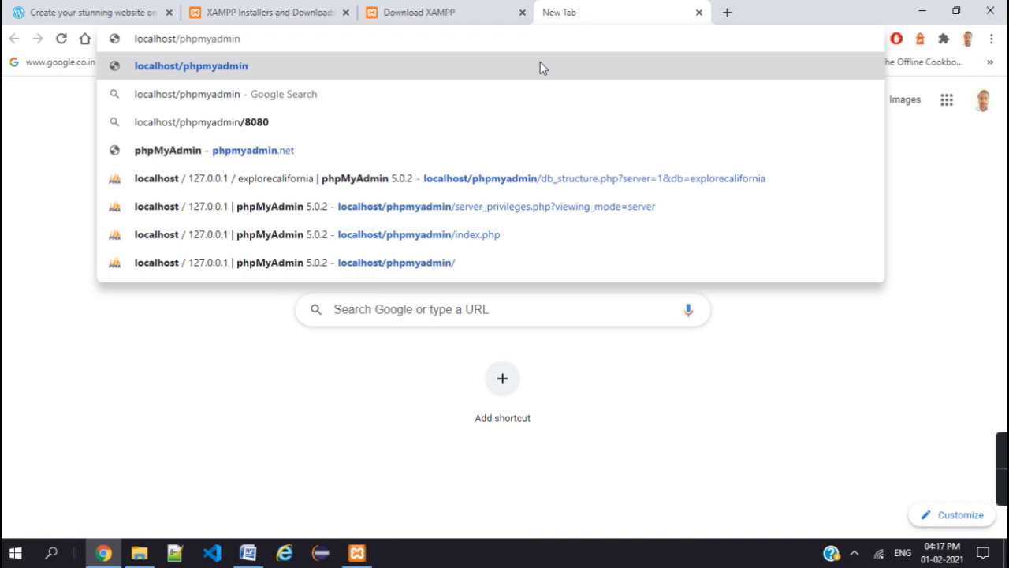
pyautogui.press('Return')
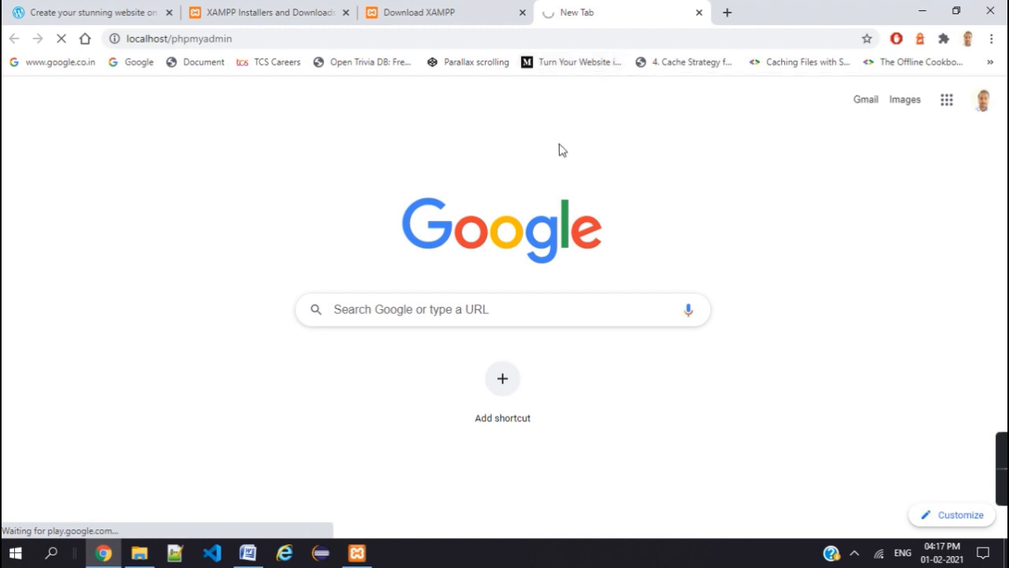
pyautogui.click(728, 14)
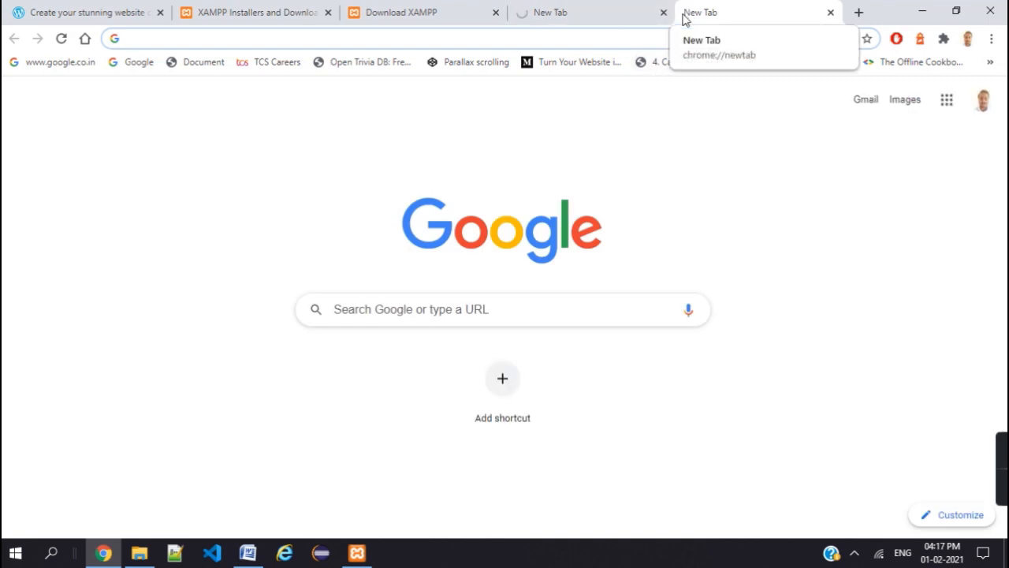
# - Search for 'download wordpress' and open the WordPress.org download page
pyautogui.write('donload')
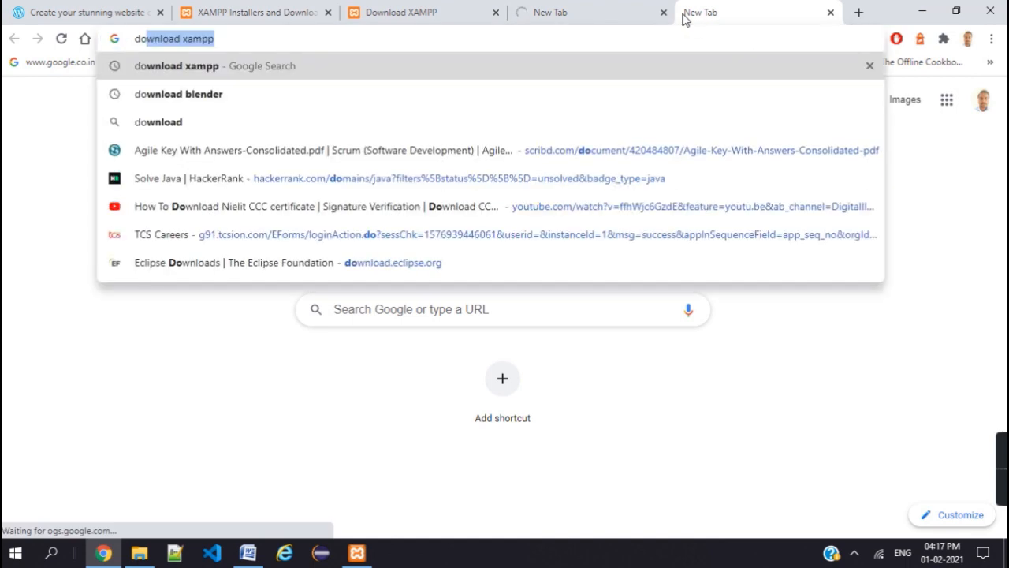
pyautogui.press('BackSpace')
pyautogui.press('BackSpace')
pyautogui.press('BackSpace')
pyautogui.press('BackSpace')
pyautogui.press('BackSpace')
pyautogui.write('w')
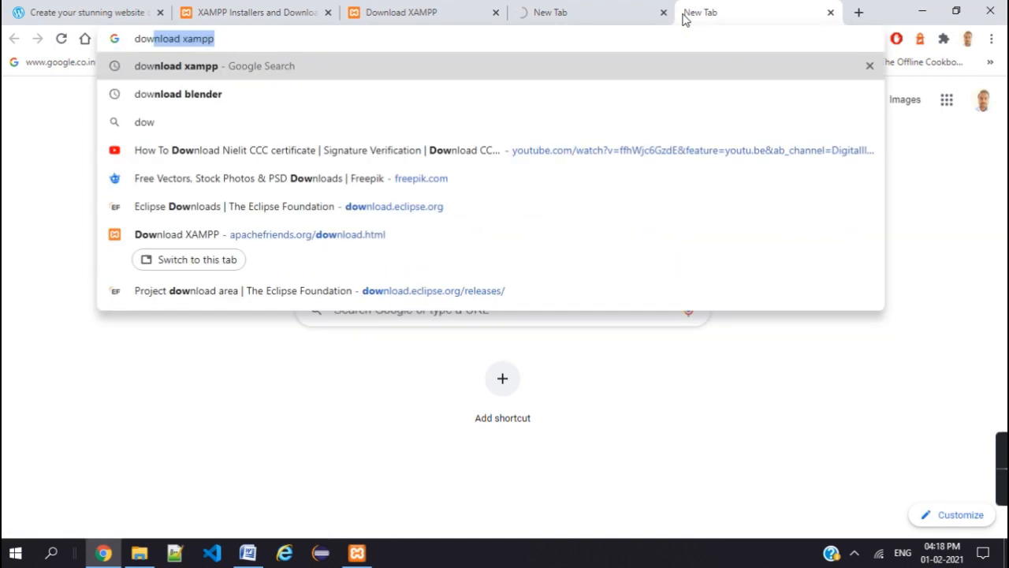
pyautogui.write('nload wordpress')
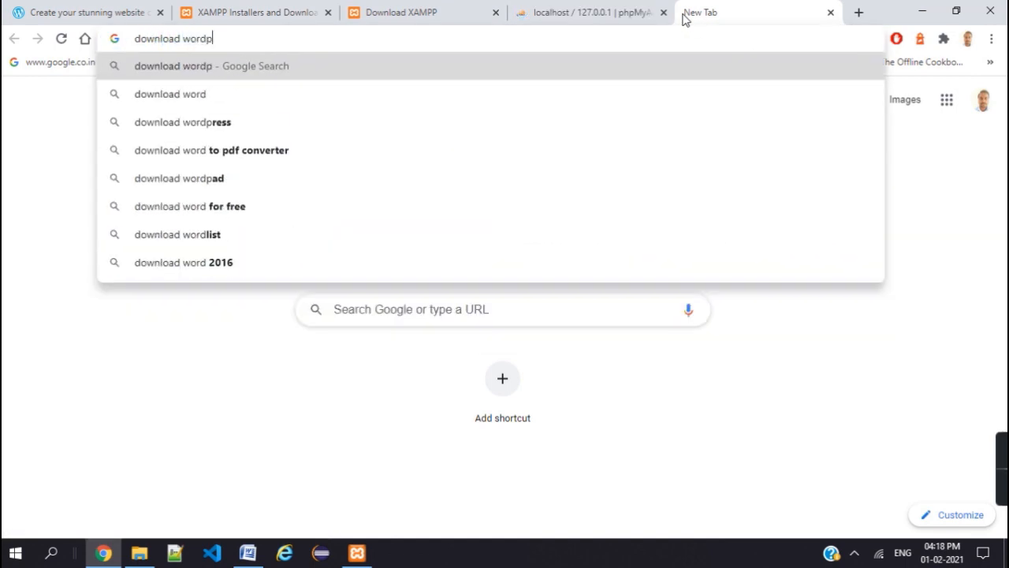
pyautogui.press('Return')
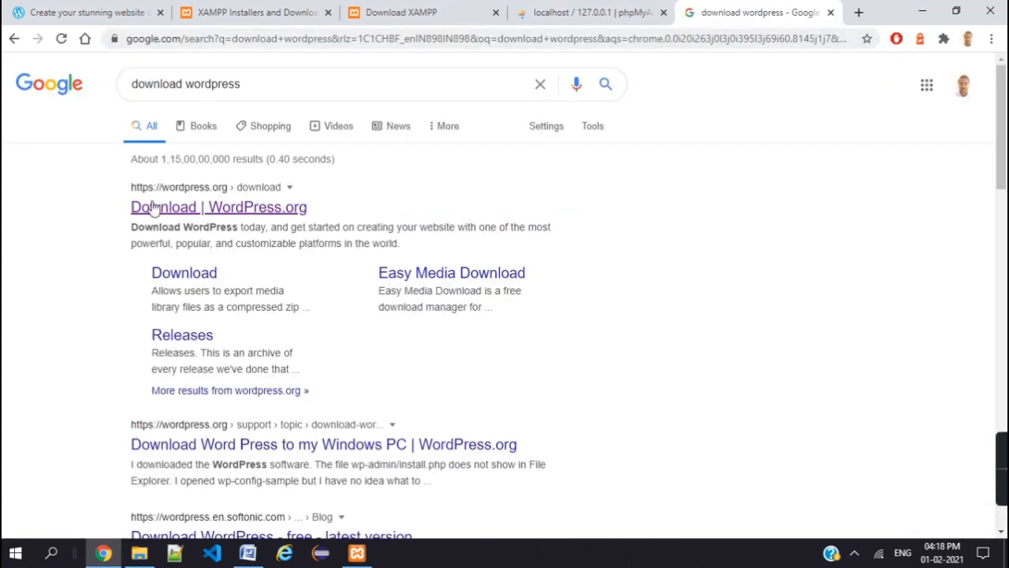
pyautogui.click(143, 210)
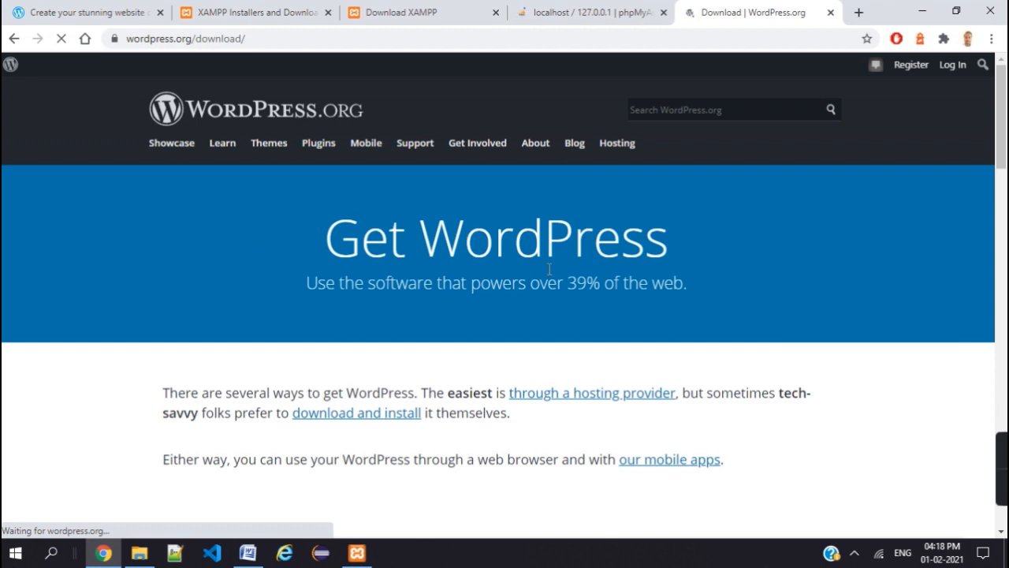
# - Download the WordPress 5.6 zip, dismiss the thank-you popup, and return to phpMyAdmin
pyautogui.scroll(-2, 430, 395)
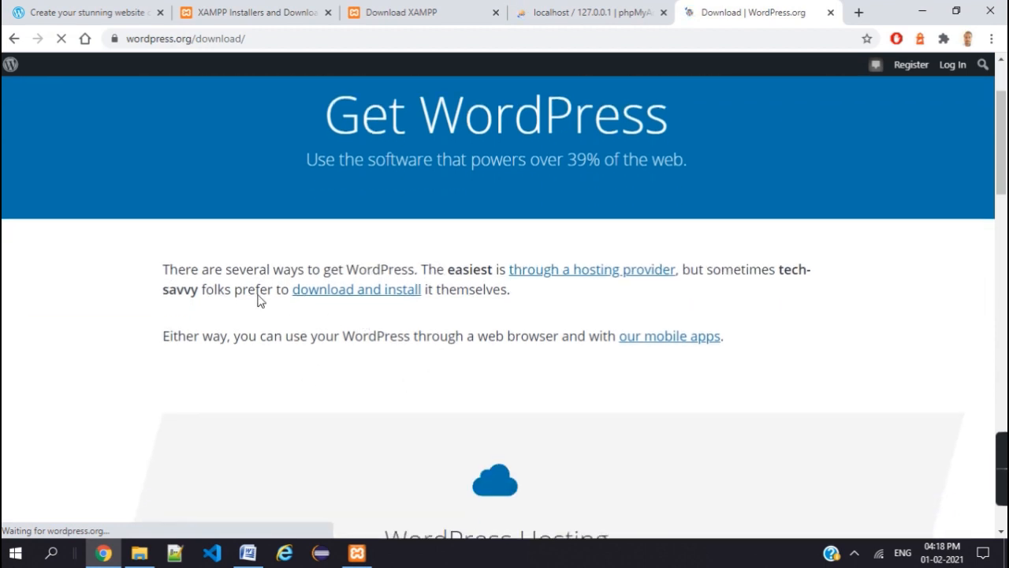
pyautogui.click(319, 297)
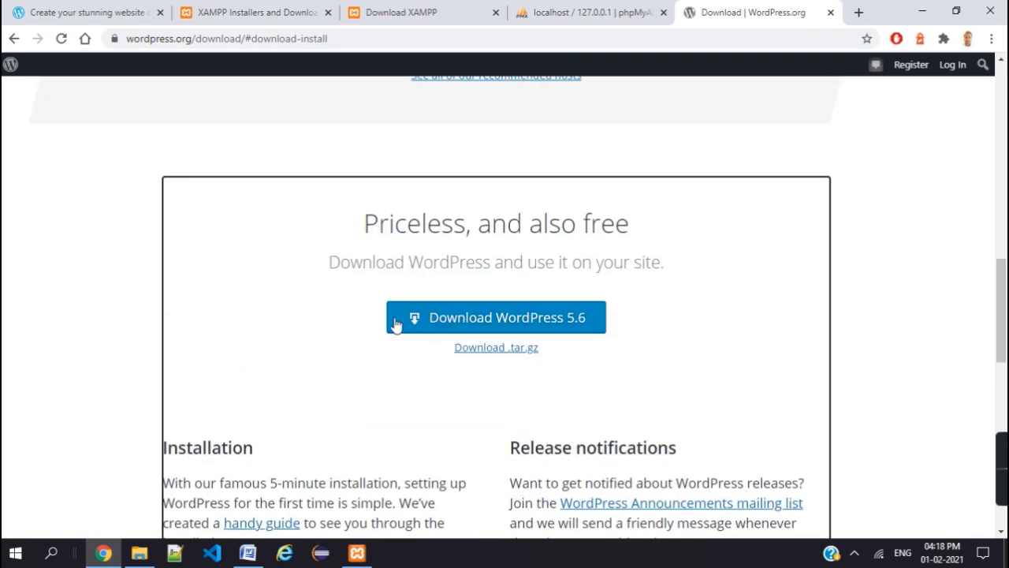
pyautogui.click(465, 318)
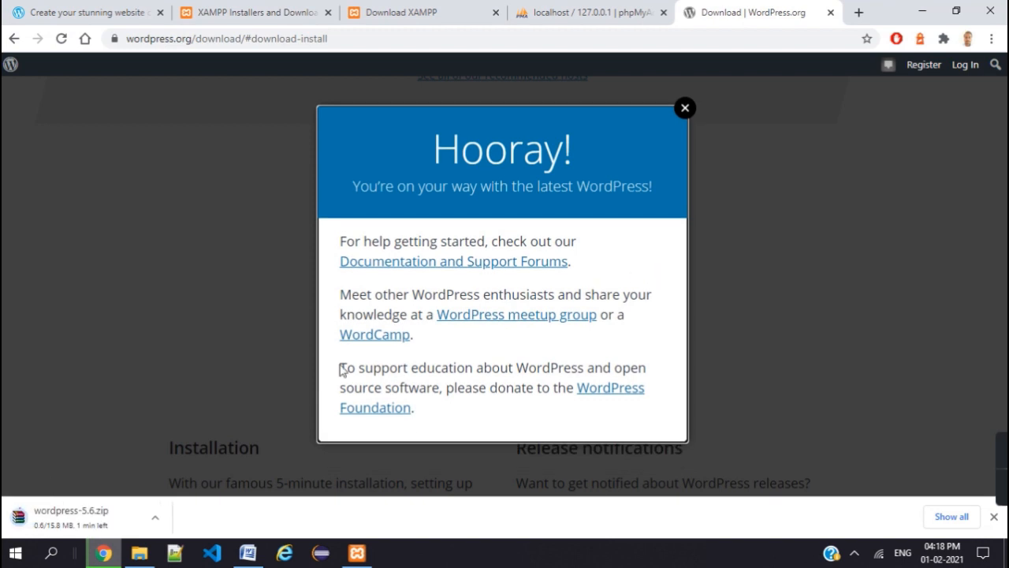
pyautogui.click(686, 109)
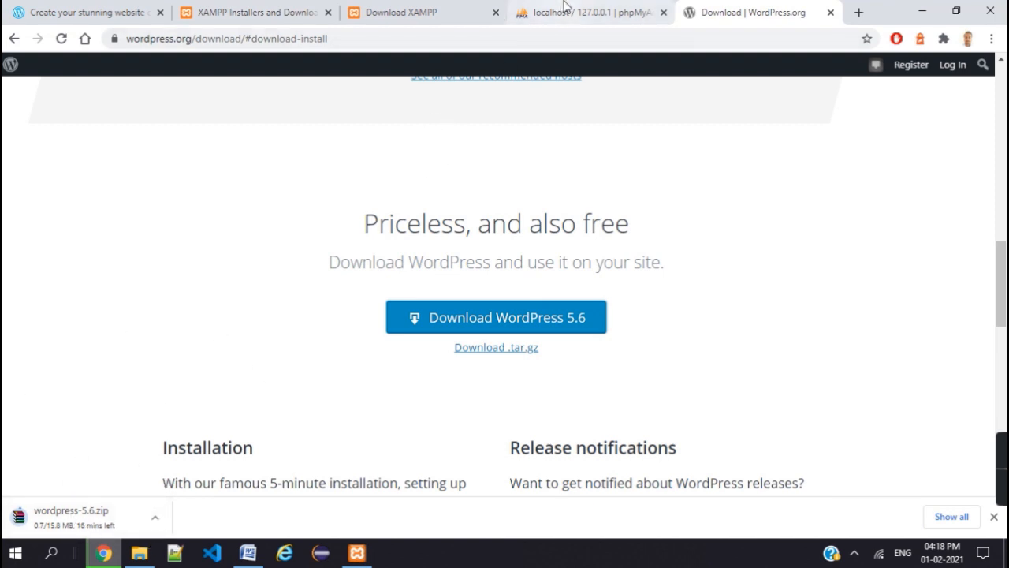
pyautogui.click(565, 9)
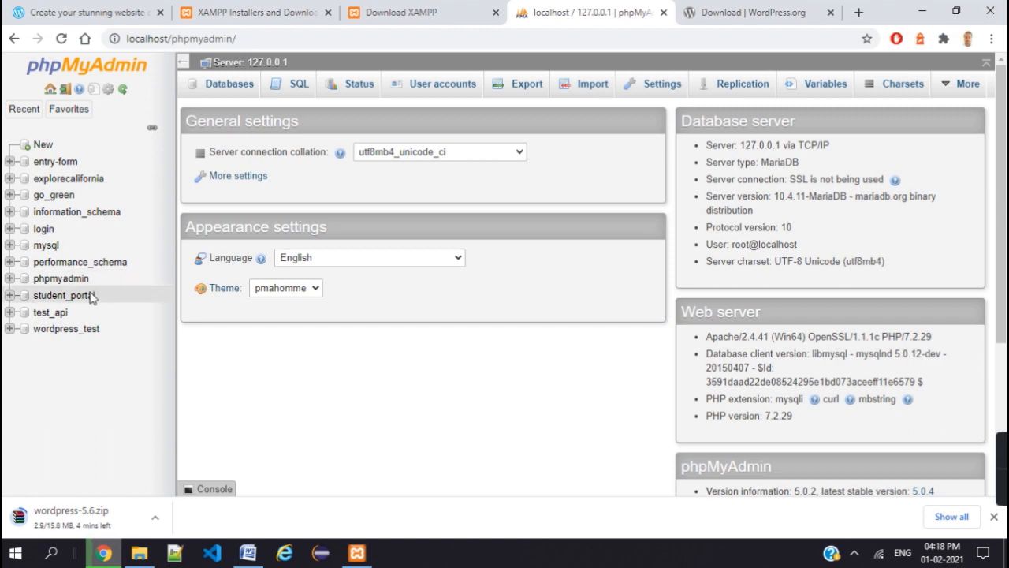
# - Use phpMyAdmin's New page to create a database named 'test'
pyautogui.click(41, 146)
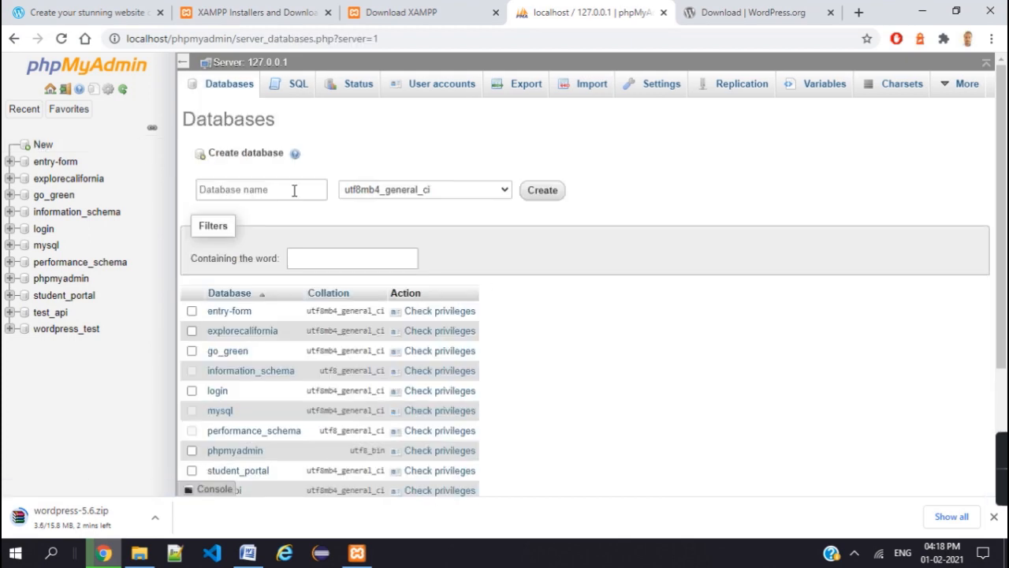
pyautogui.click(293, 190)
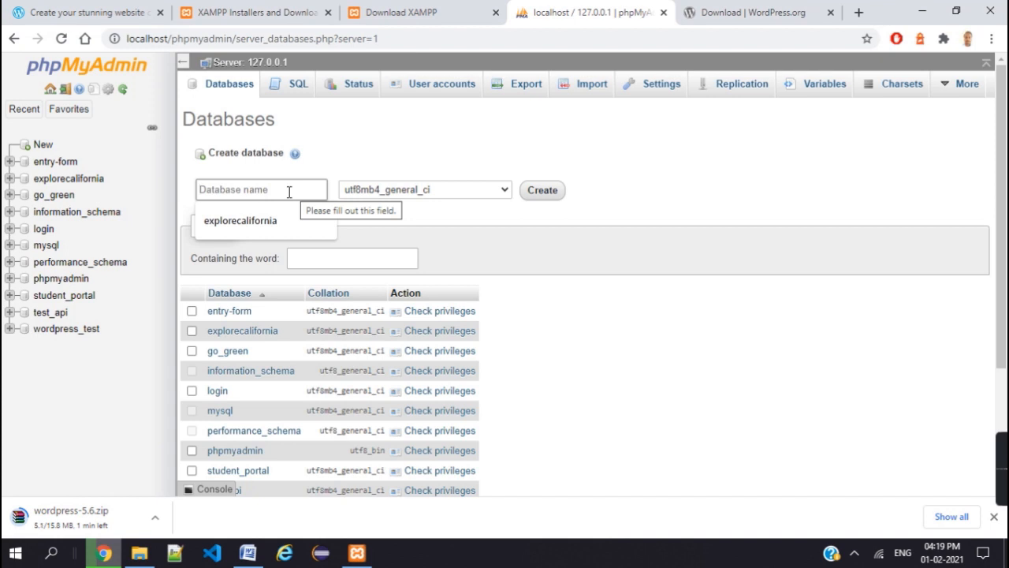
pyautogui.write('test')
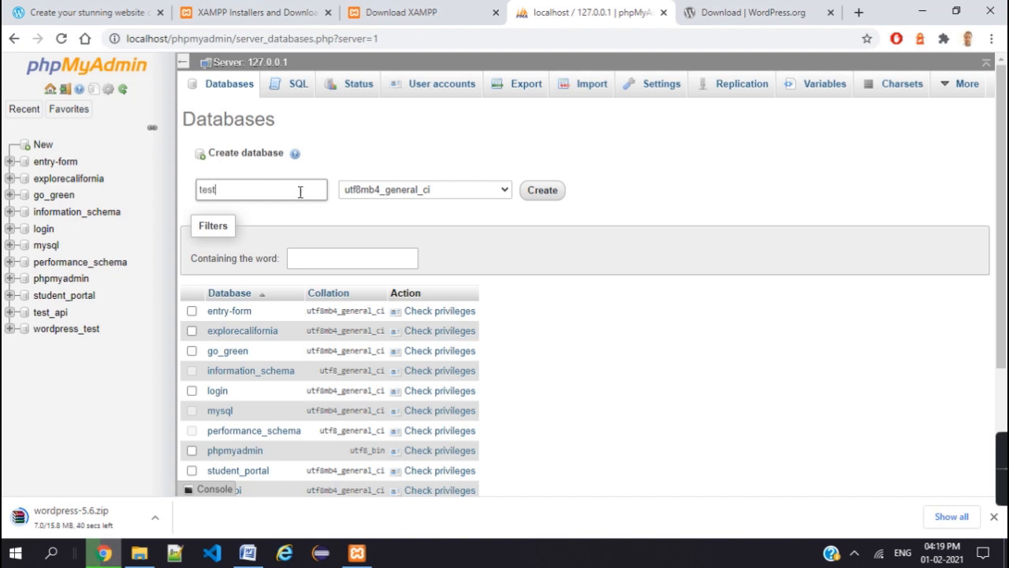
pyautogui.click(542, 190)
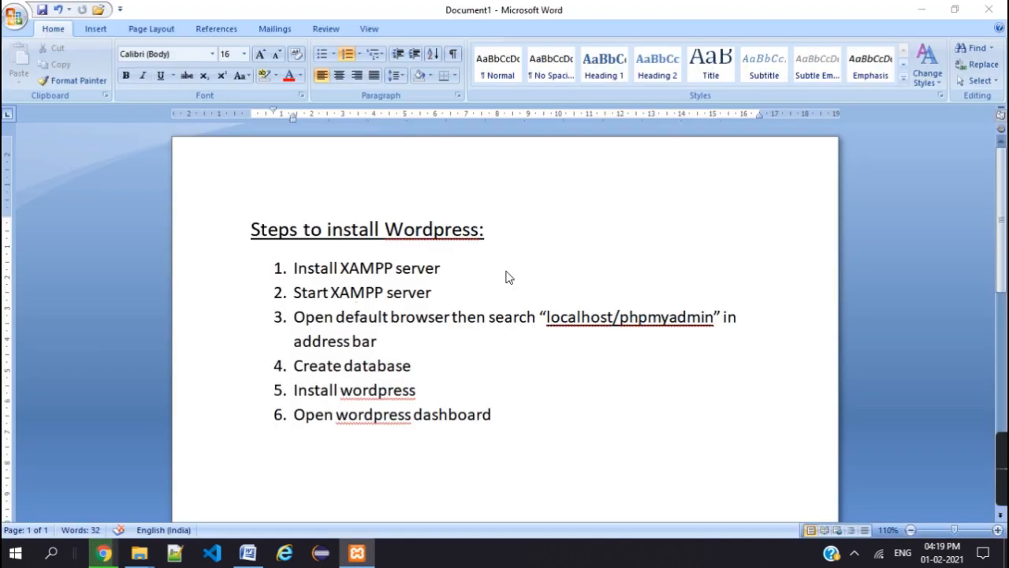
pyautogui.click(574, 268)
pyautogui.moveTo(247, 240); pyautogui.dragTo(443, 254)
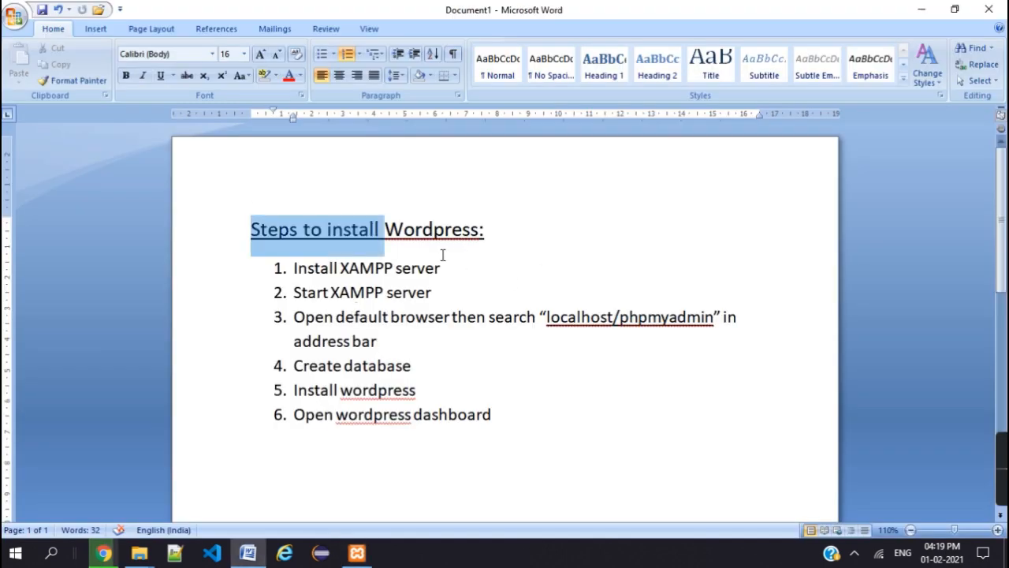
pyautogui.click(477, 248)
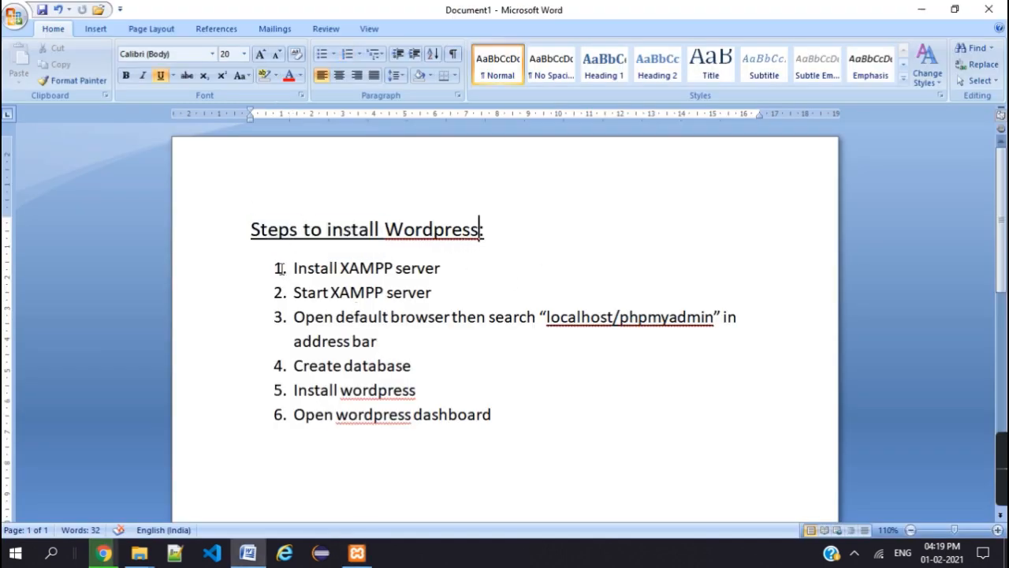
pyautogui.moveTo(272, 271); pyautogui.dragTo(455, 273)
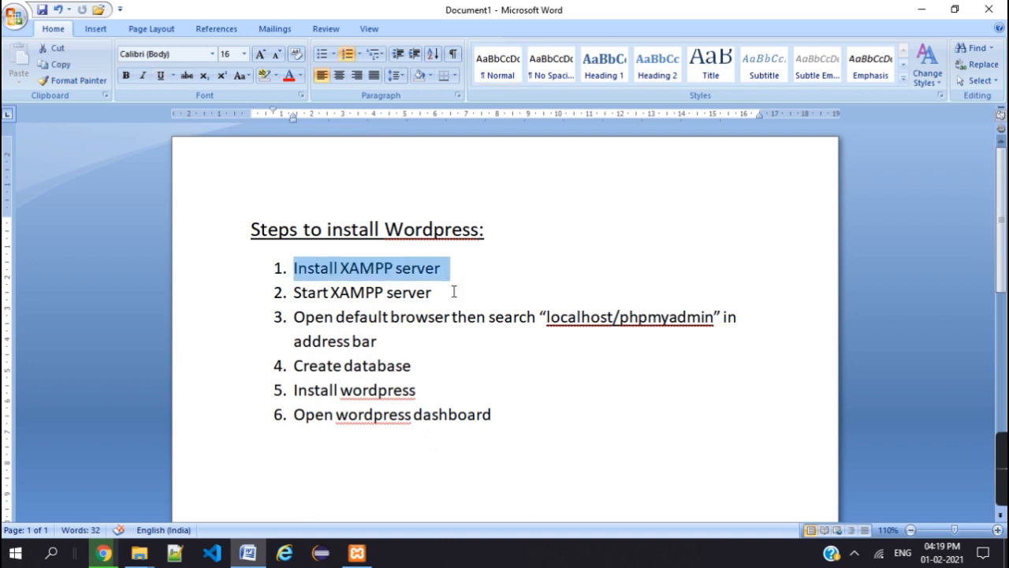
pyautogui.click(453, 290)
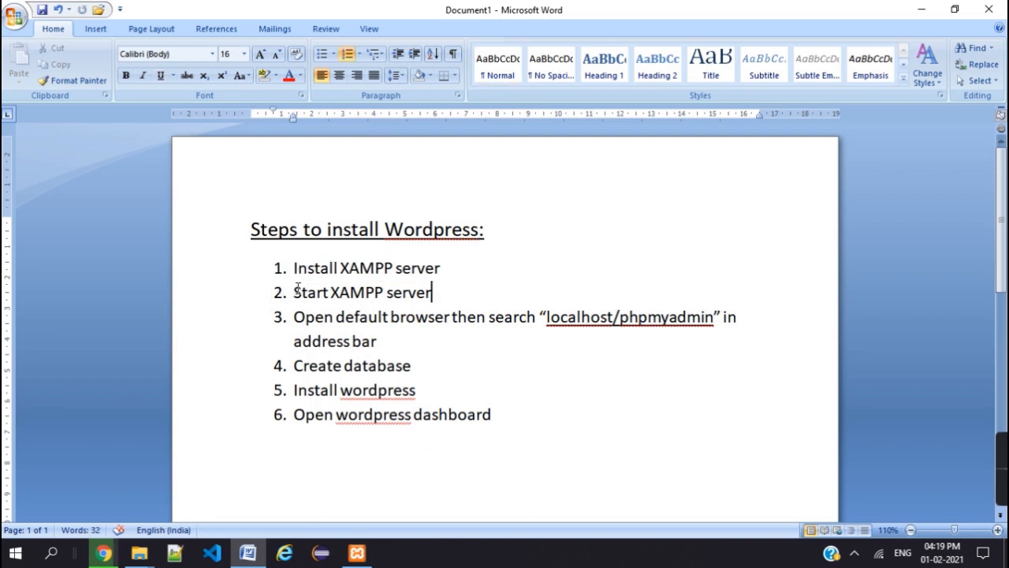
pyautogui.moveTo(289, 294); pyautogui.dragTo(478, 293)
pyautogui.click(478, 293)
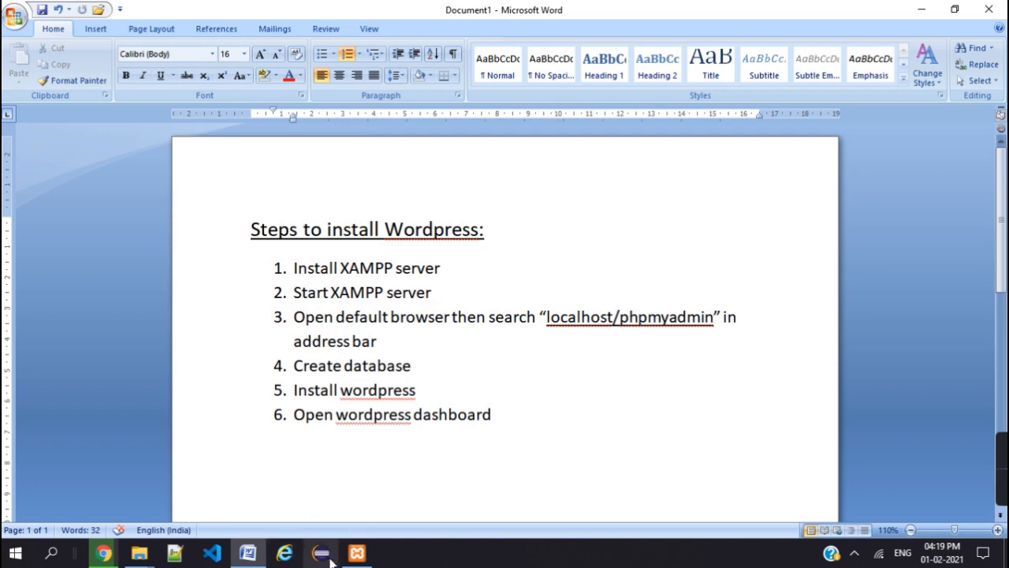
pyautogui.click(355, 554)
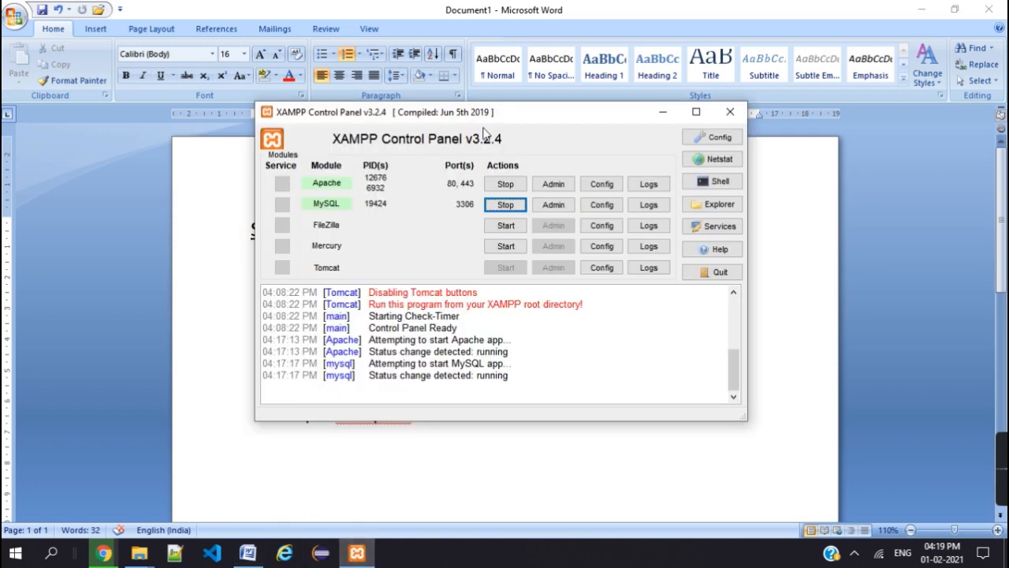
pyautogui.click(660, 116)
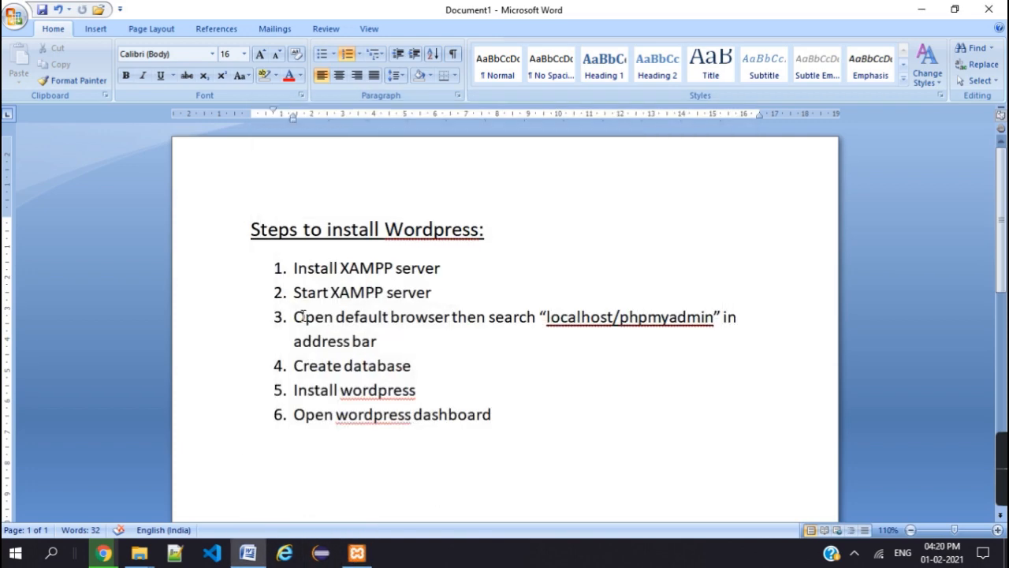
pyautogui.moveTo(302, 316); pyautogui.dragTo(604, 331)
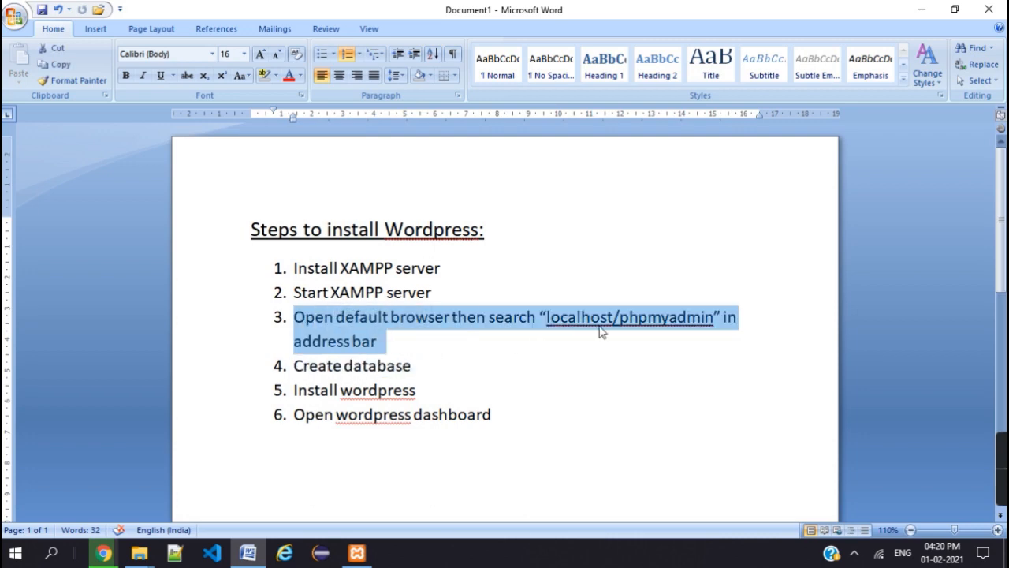
pyautogui.click(602, 316)
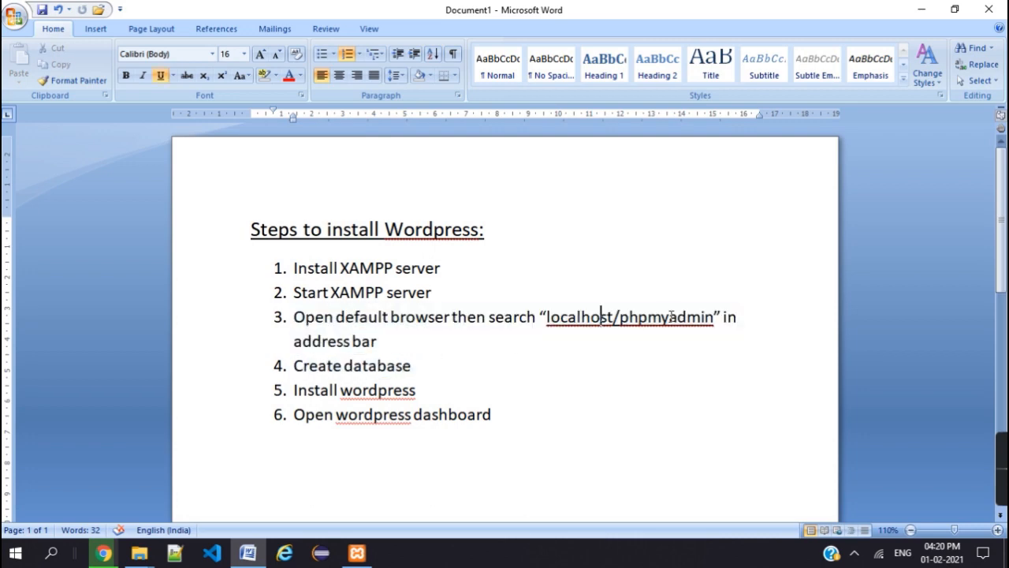
pyautogui.click(101, 550)
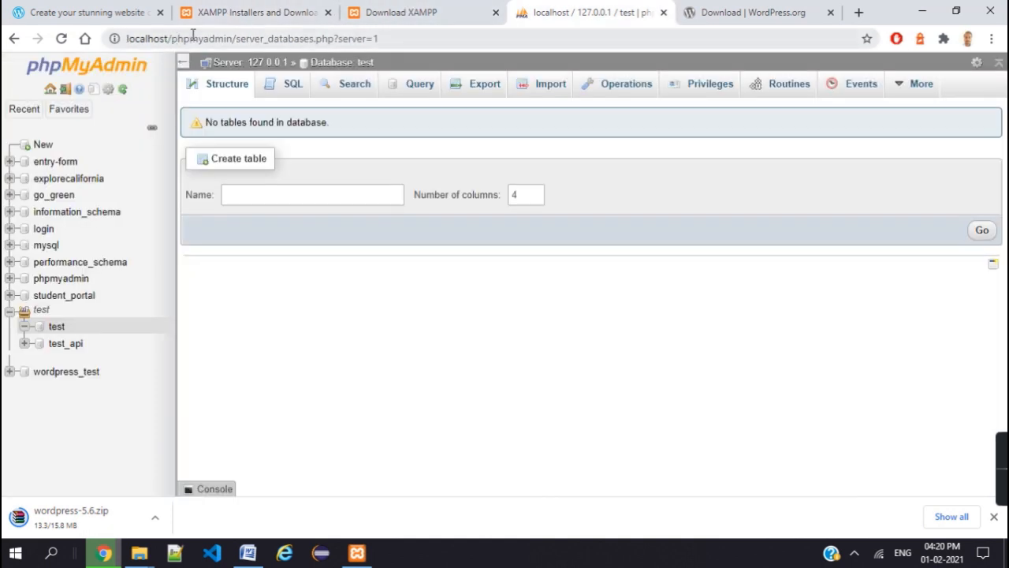
pyautogui.click(229, 38)
pyautogui.click(235, 38)
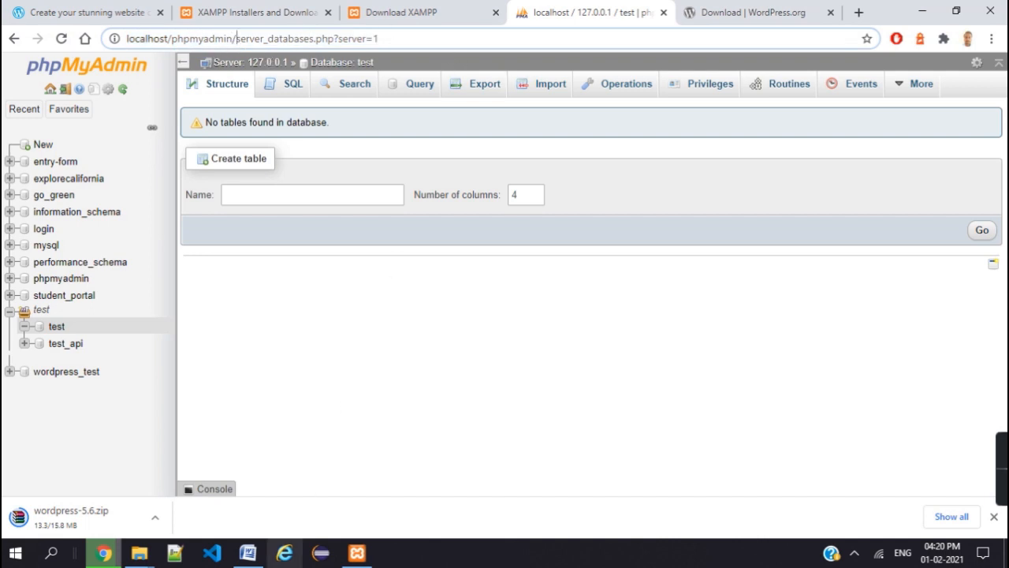
pyautogui.moveTo(357, 553)
pyautogui.moveTo(294, 524)
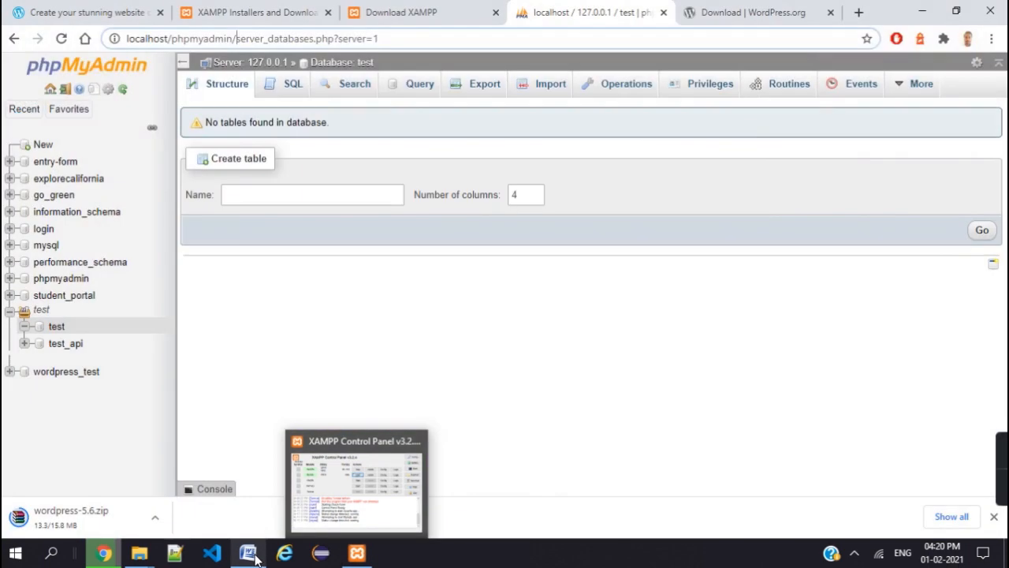
# - Review steps 4 (Create database) and 5 (Install wordpress) in the Word list, checking the browser between them
pyautogui.click(253, 555)
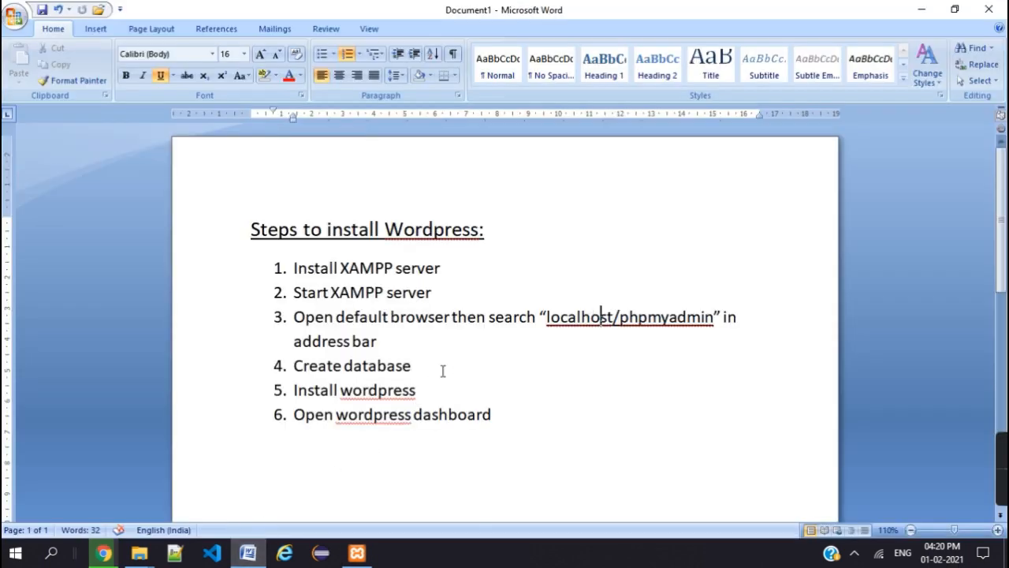
pyautogui.moveTo(288, 366); pyautogui.dragTo(395, 373)
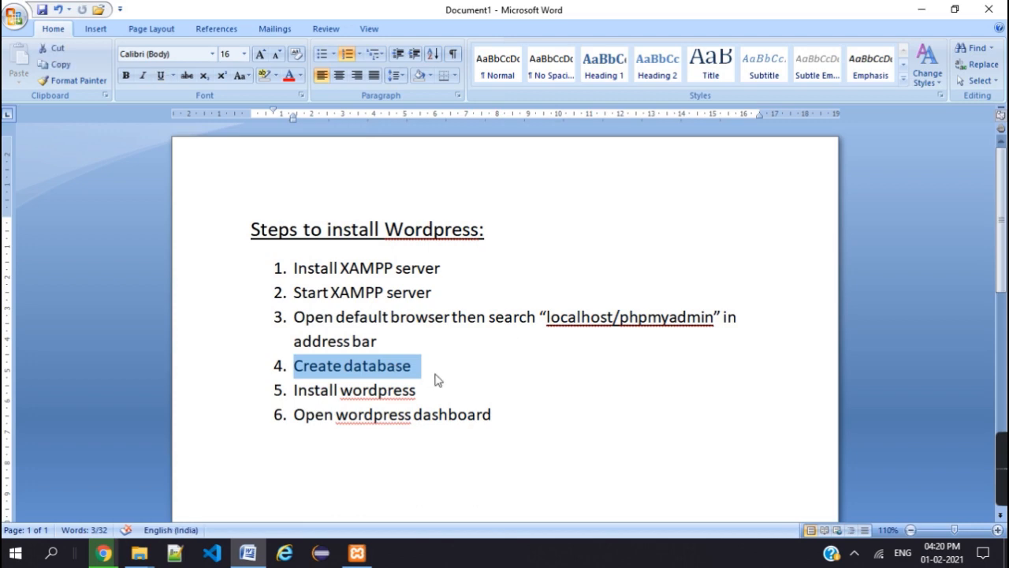
pyautogui.click(436, 373)
pyautogui.click(104, 552)
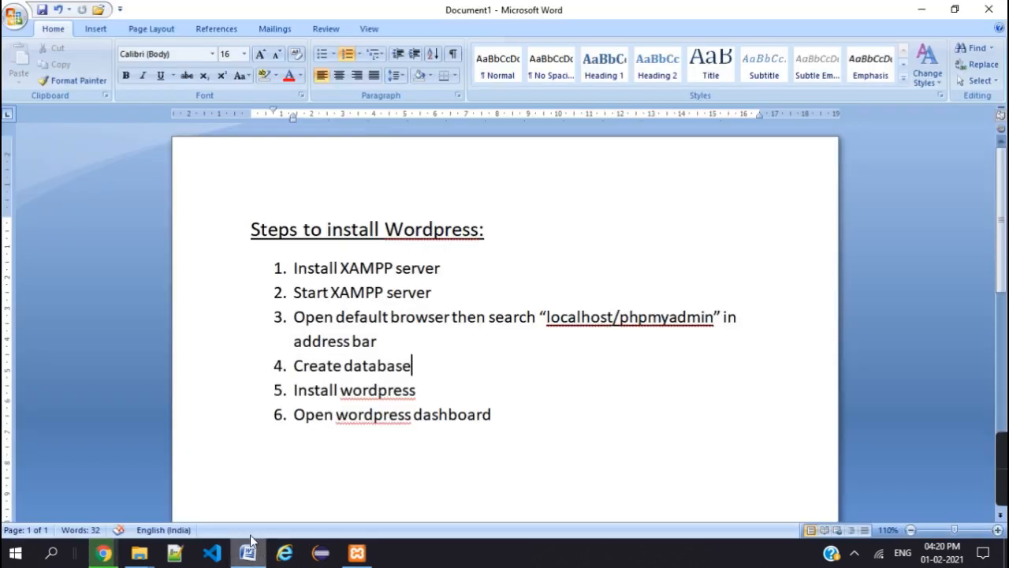
pyautogui.click(248, 553)
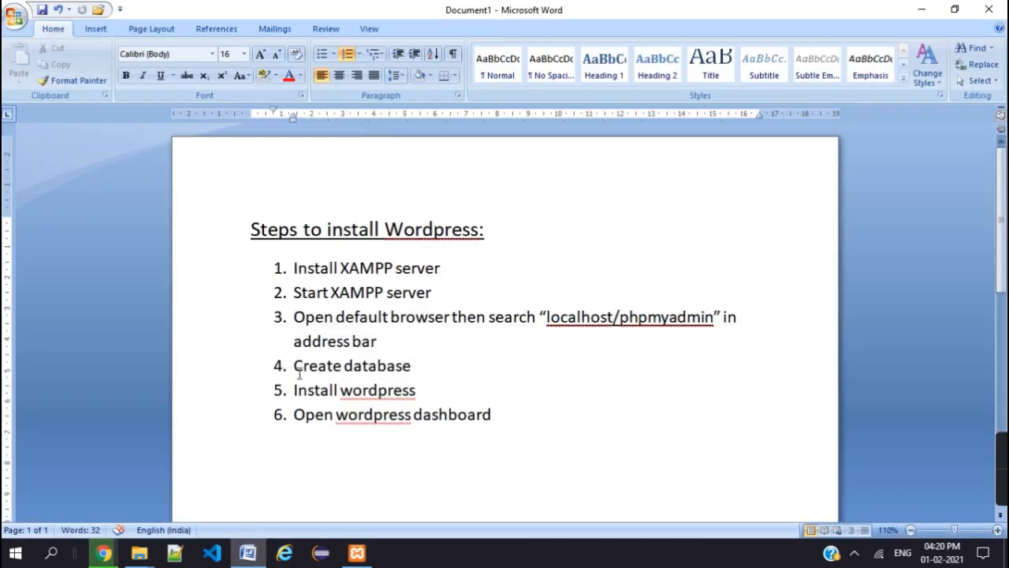
pyautogui.moveTo(295, 388); pyautogui.dragTo(422, 385)
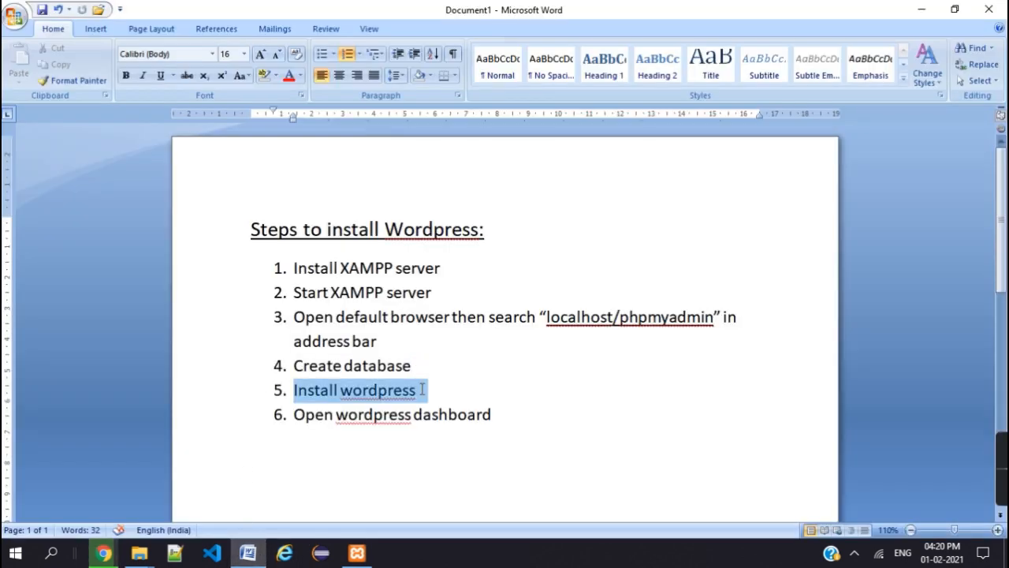
pyautogui.click(422, 390)
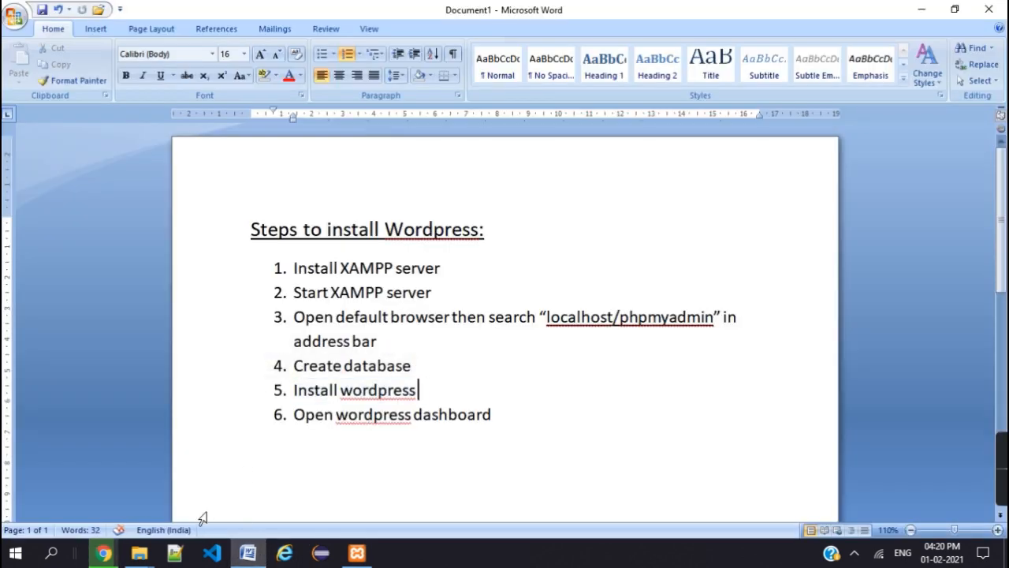
pyautogui.click(103, 553)
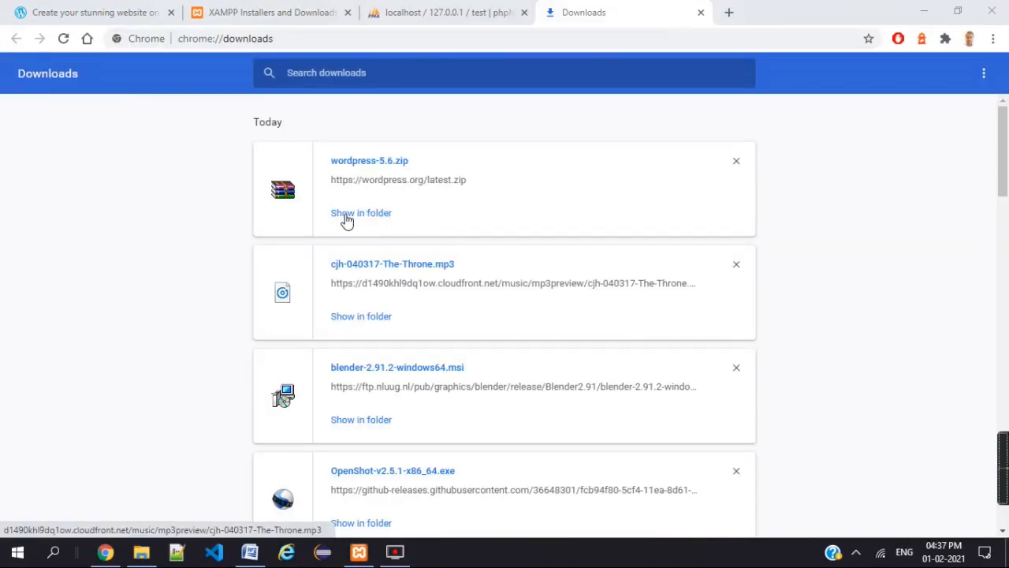
# - Show wordpress-5.6.zip in its Downloads folder in File Explorer
pyautogui.click(347, 214)
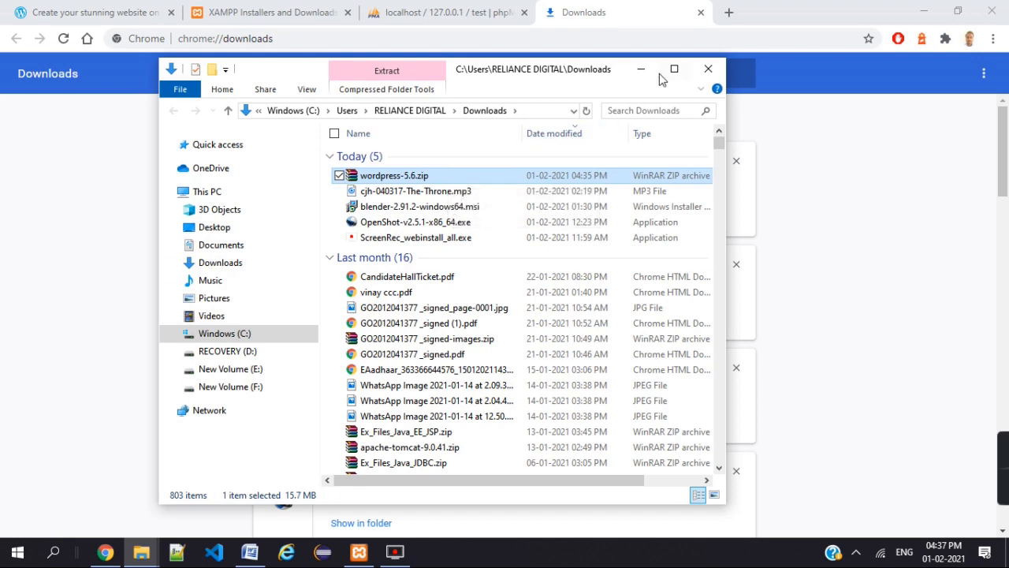
pyautogui.click(141, 552)
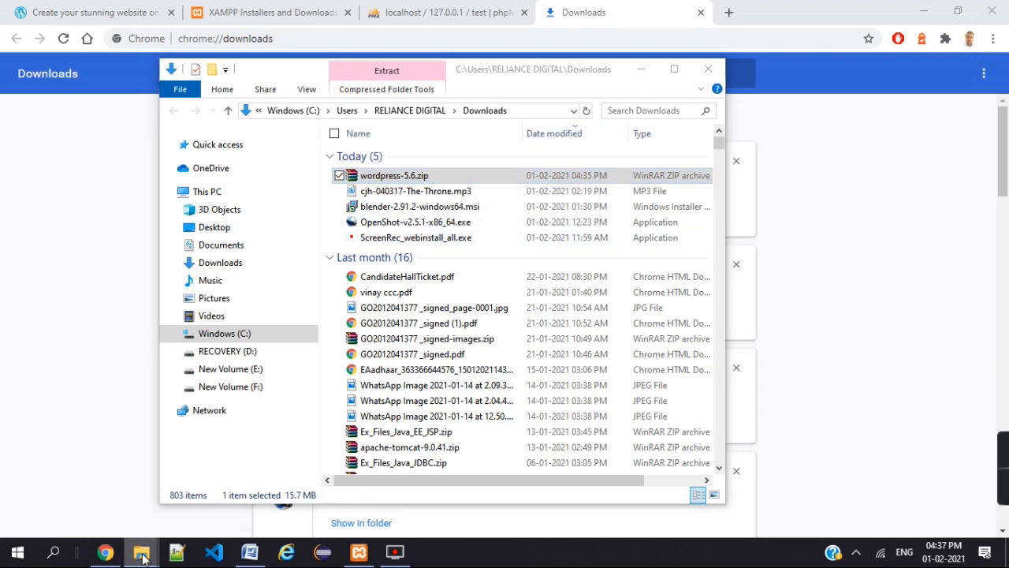
# - In C:\xampp\htdocs, add a new folder named 'test' and open it
pyautogui.click(111, 495)
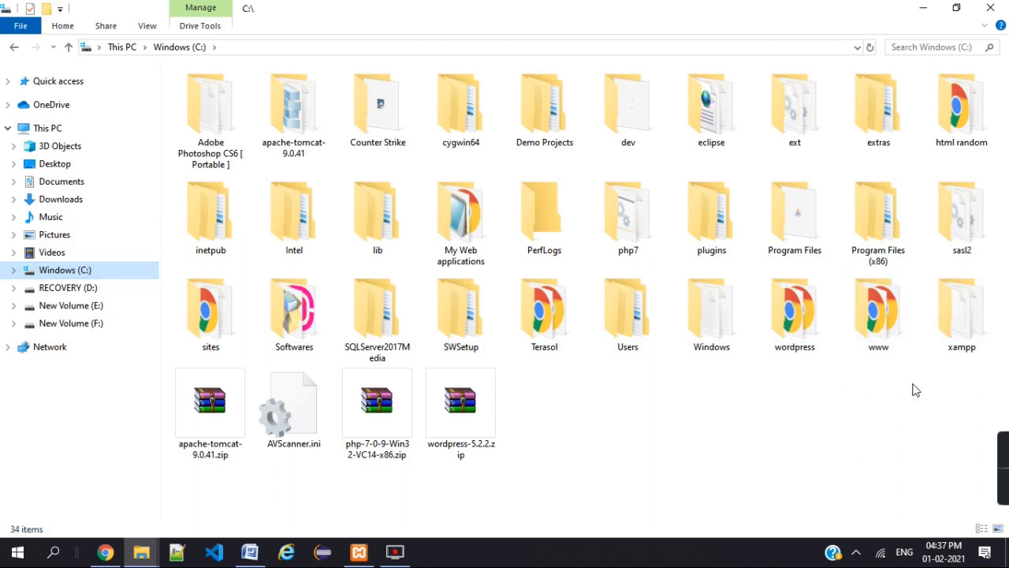
pyautogui.doubleClick(961, 331)
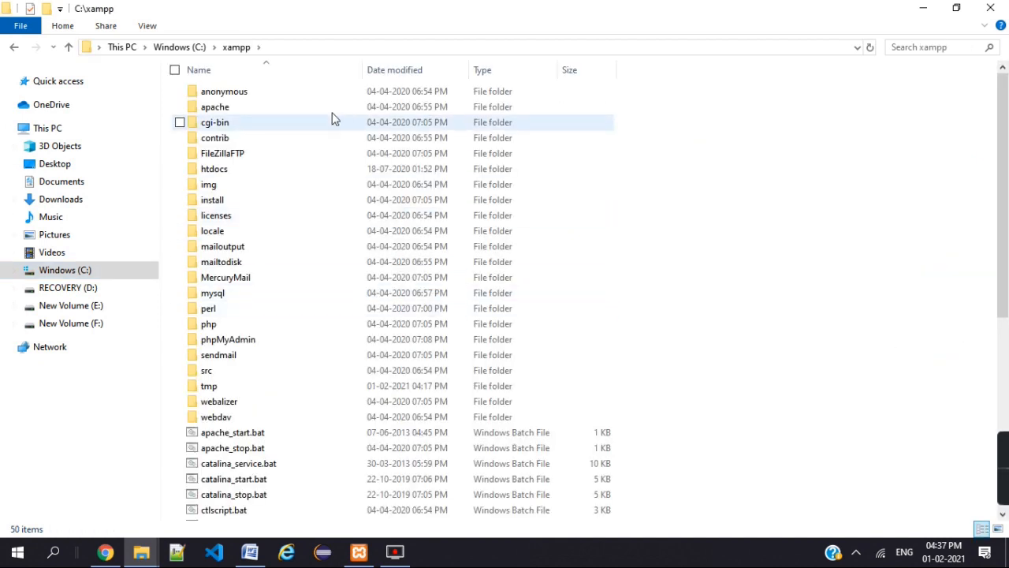
pyautogui.doubleClick(293, 172)
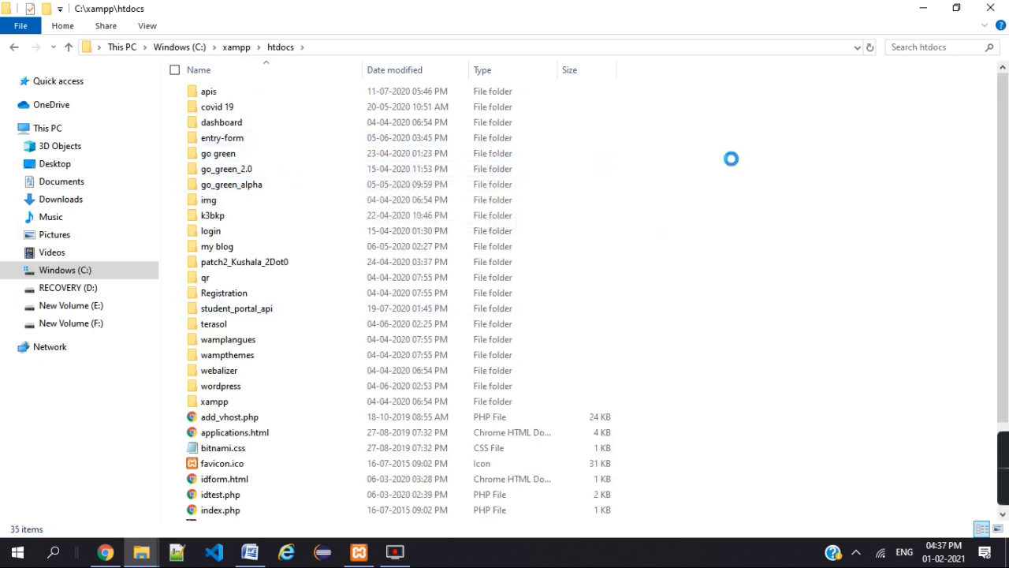
pyautogui.rightClick(734, 162)
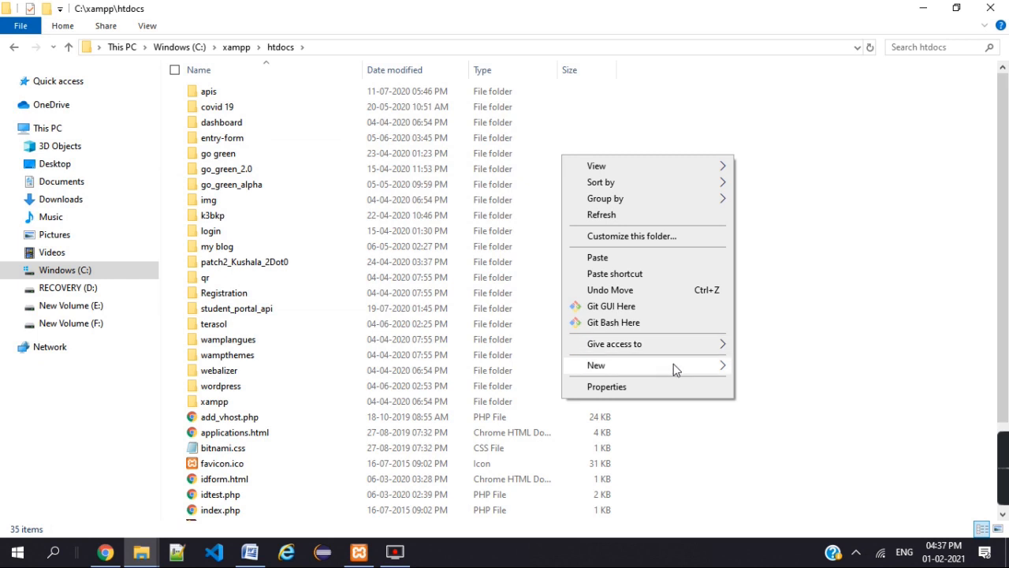
pyautogui.moveTo(675, 365)
pyautogui.click(778, 362)
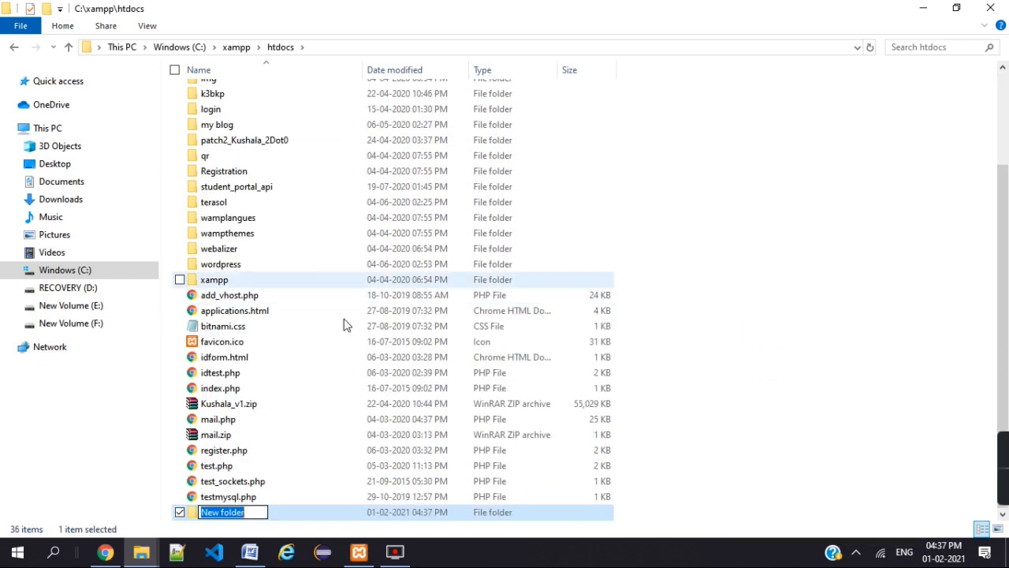
pyautogui.write('test')
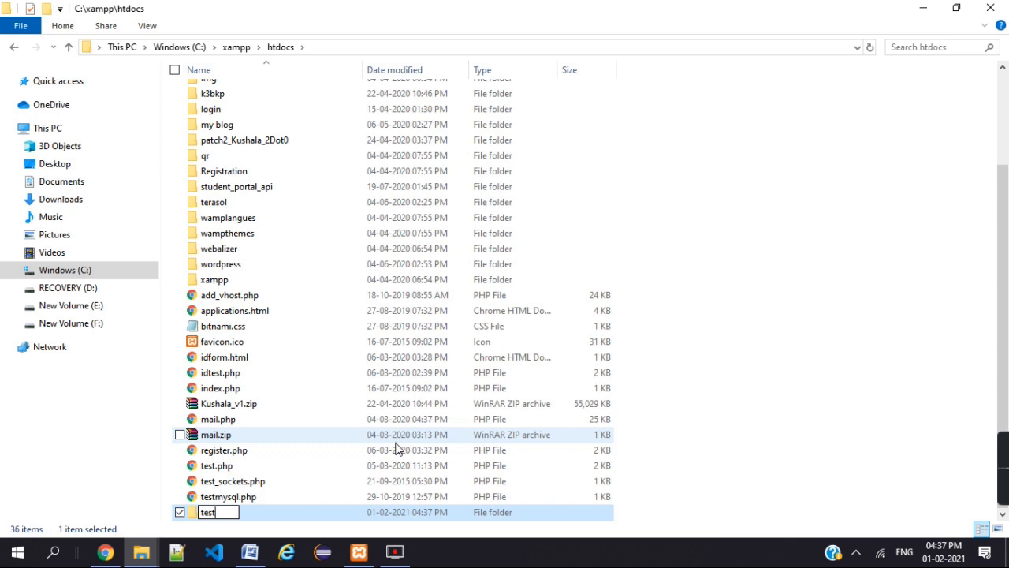
pyautogui.press('Return')
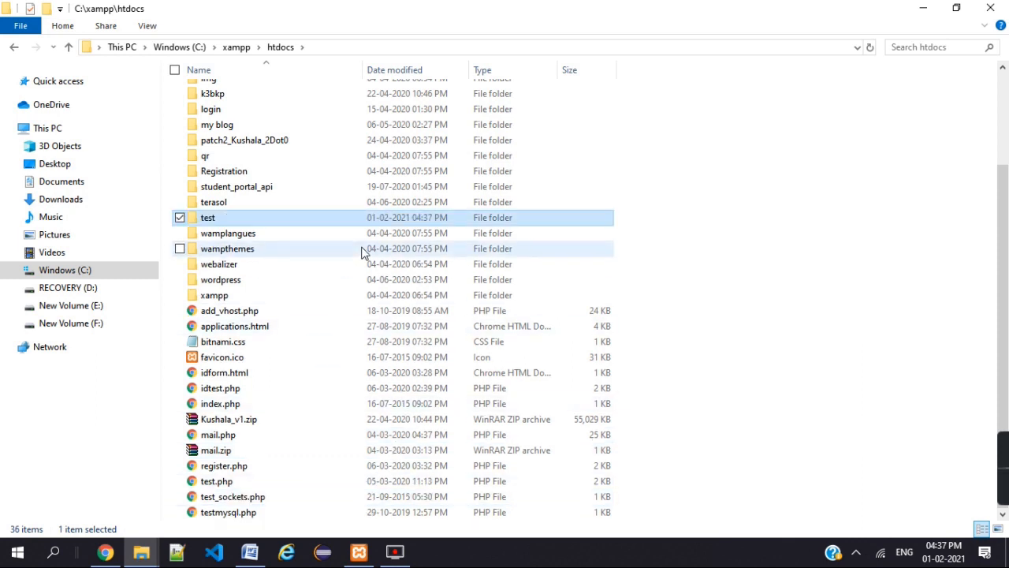
pyautogui.doubleClick(350, 222)
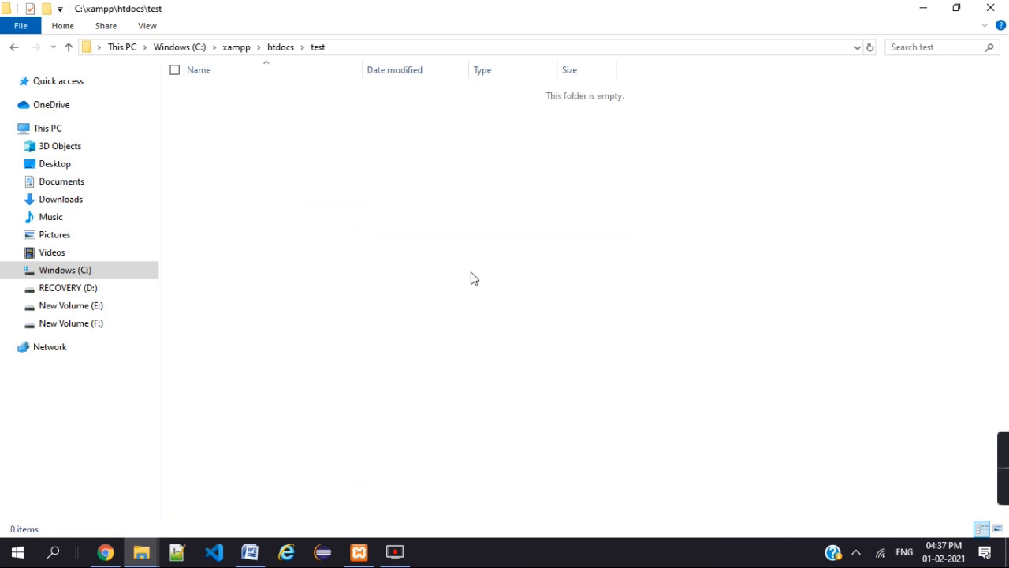
# - Paste wordpress-5.6.zip into the test folder and extract it there with Extract Here
pyautogui.rightClick(462, 163)
pyautogui.click(611, 118)
pyautogui.hotkey('ctrl', 'v')
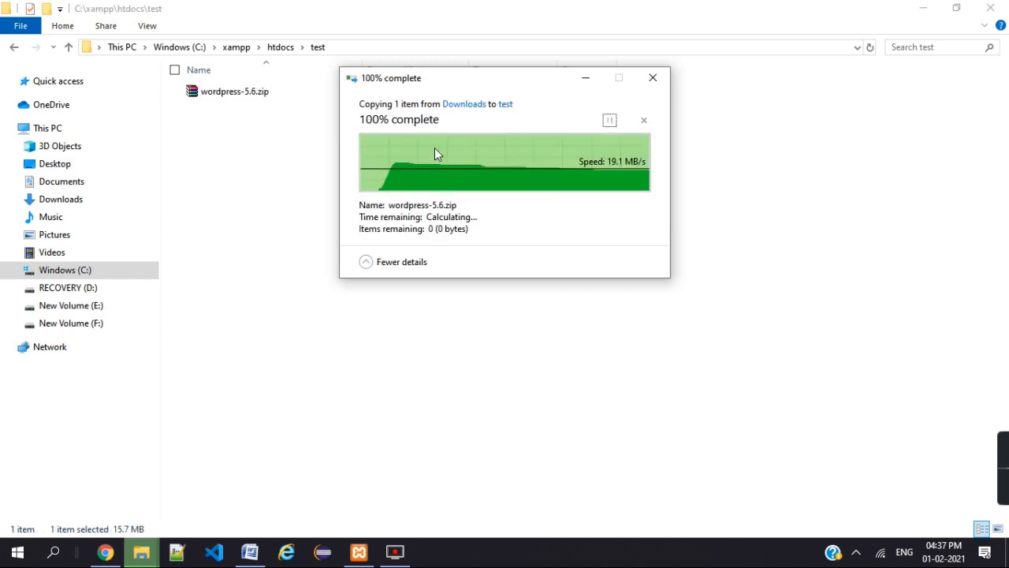
pyautogui.rightClick(281, 91)
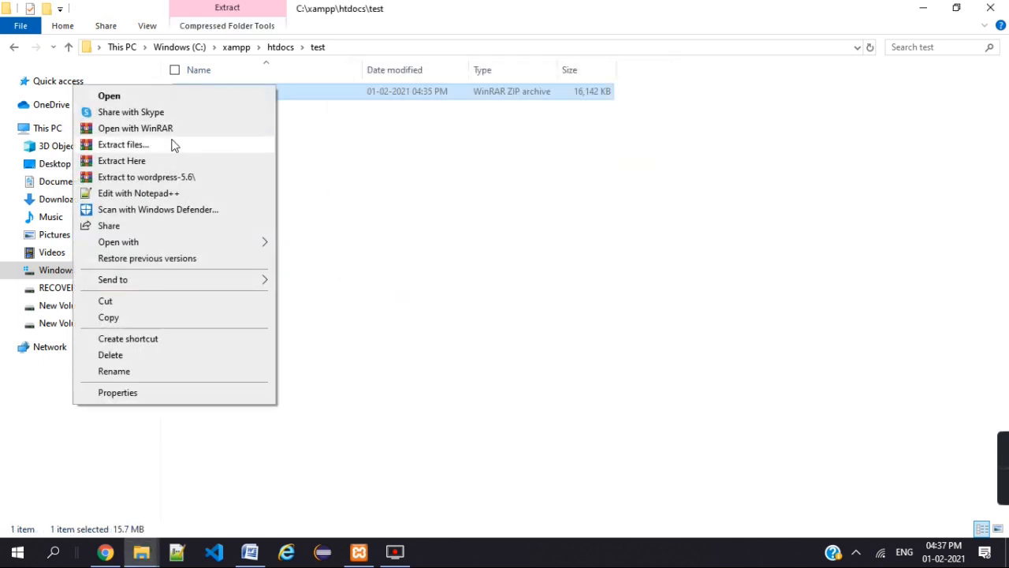
pyautogui.click(181, 161)
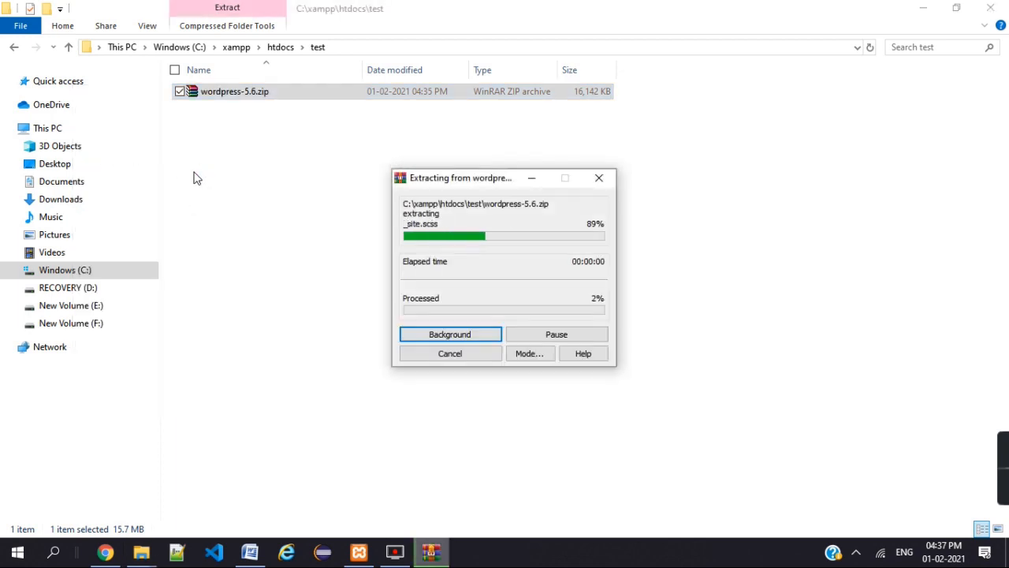
pyautogui.rightClick(290, 166)
pyautogui.click(354, 155)
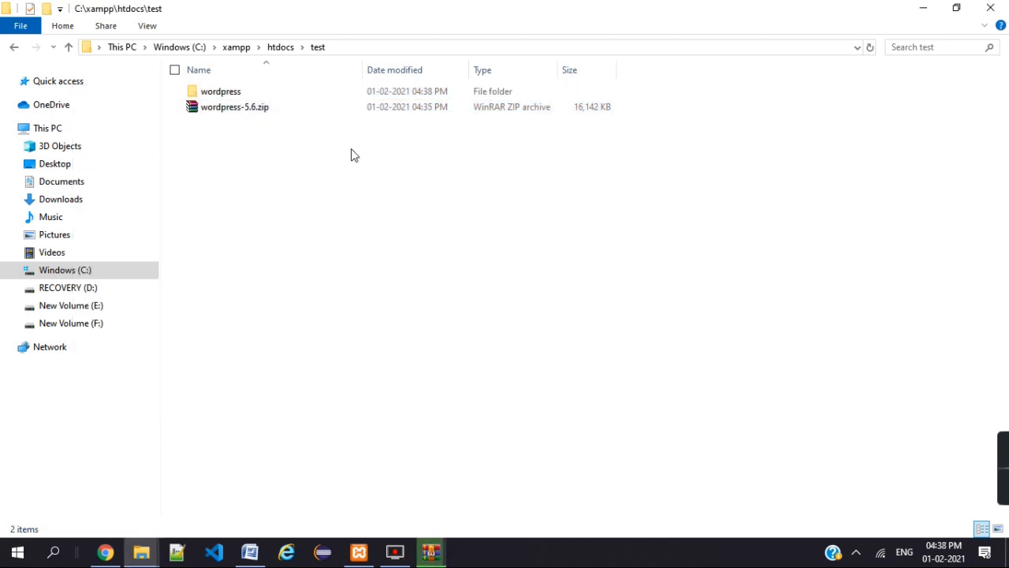
pyautogui.click(439, 559)
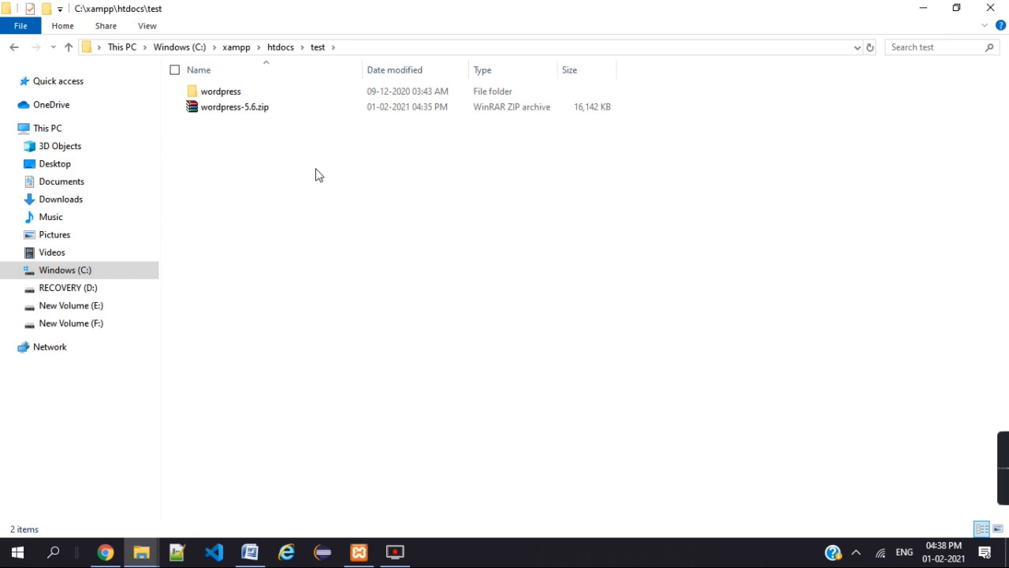
# - Cut all 19 files from the extracted wordpress folder and go back up to test
pyautogui.doubleClick(286, 93)
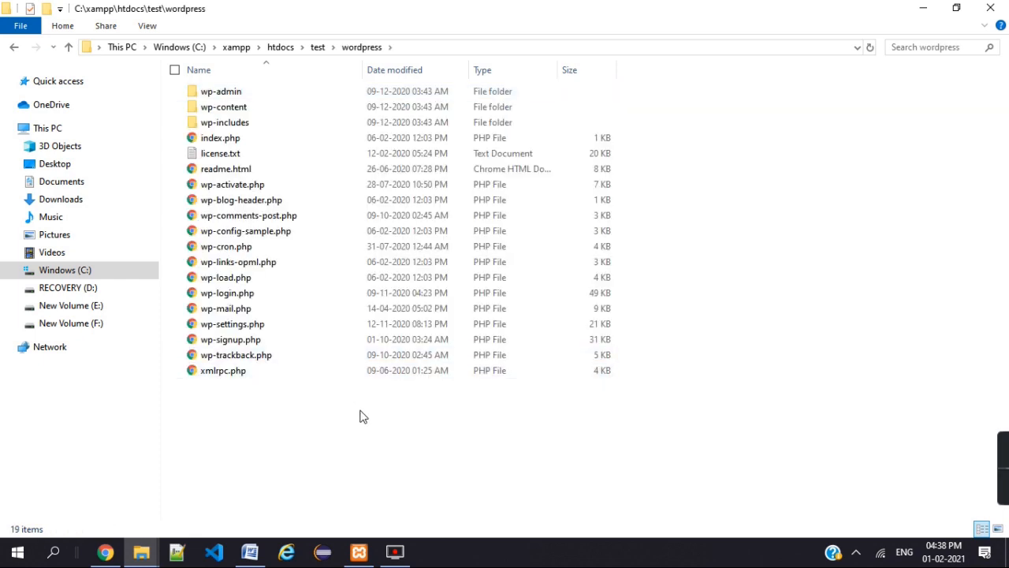
pyautogui.hotkey('ctrl', 'a')
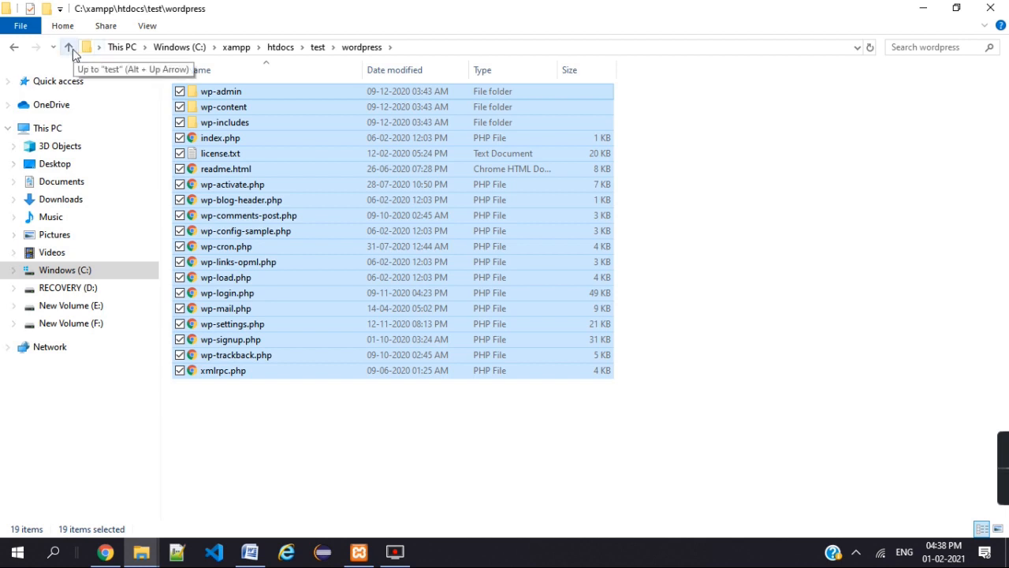
pyautogui.click(731, 336)
pyautogui.hotkey('ctrl', 'a')
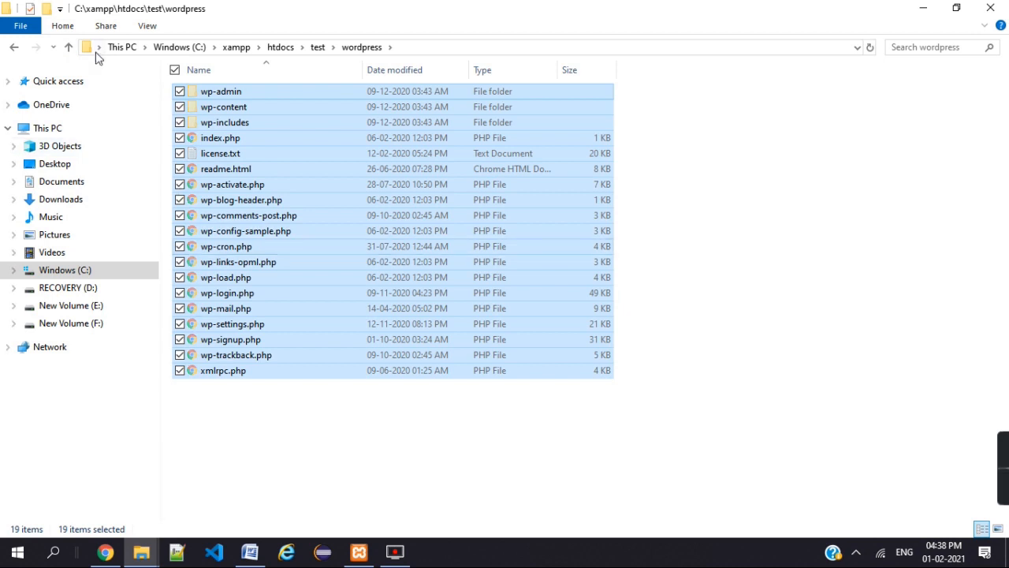
pyautogui.click(69, 49)
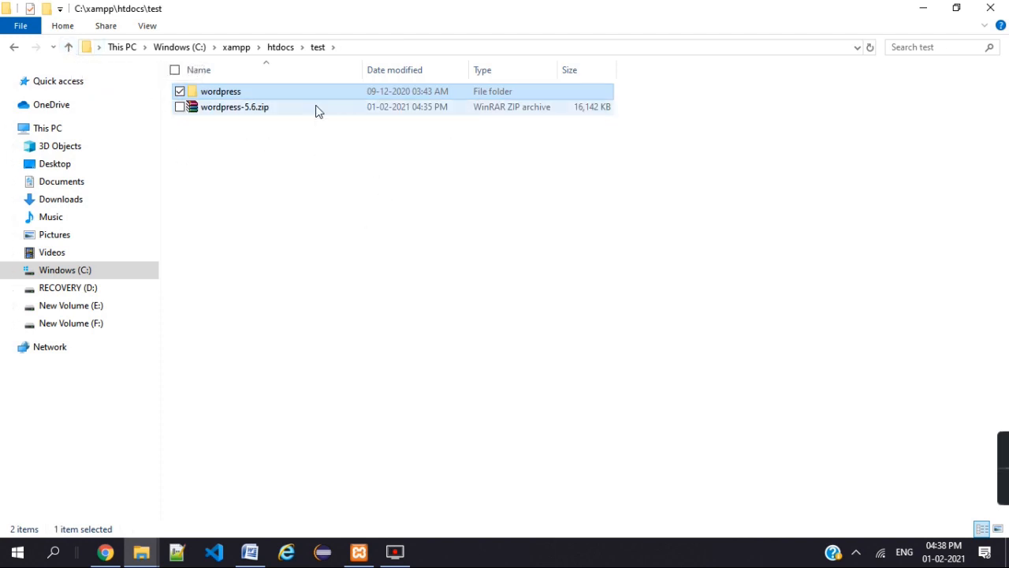
# - Delete wordpress-5.6.zip, paste the 19 files into test, and delete the empty wordpress folder
pyautogui.rightClick(318, 132)
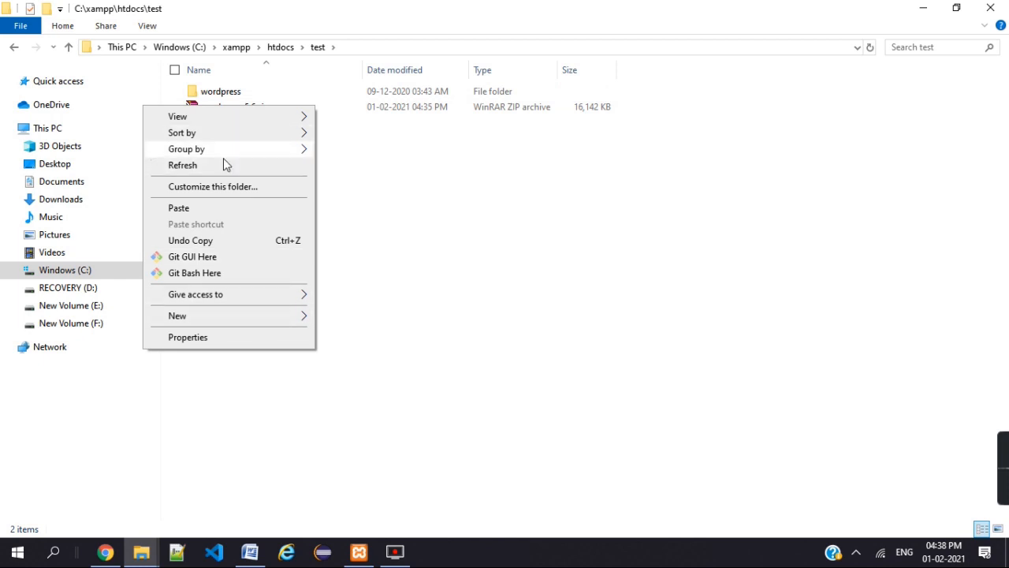
pyautogui.click(376, 206)
pyautogui.click(321, 111)
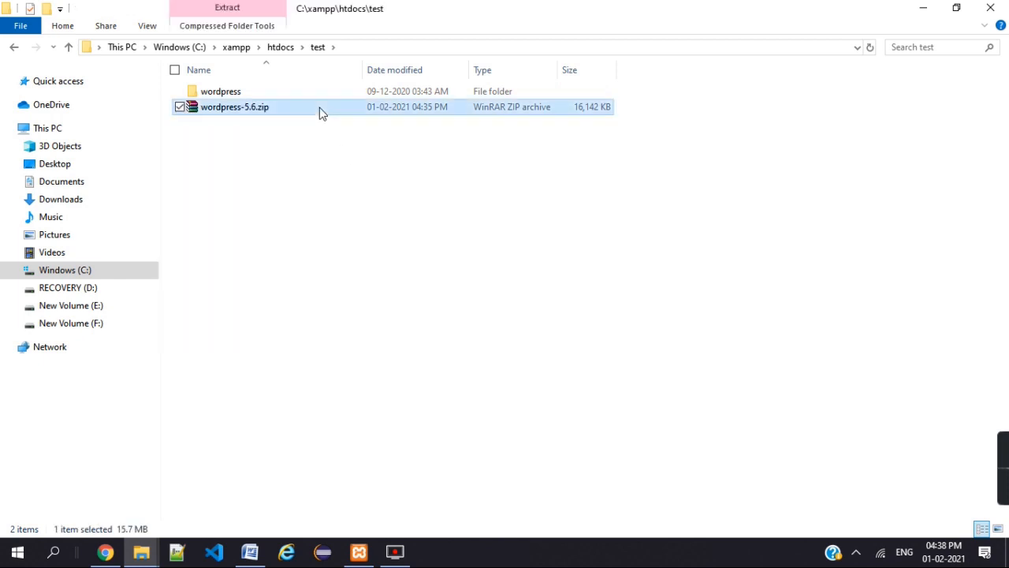
pyautogui.rightClick(319, 110)
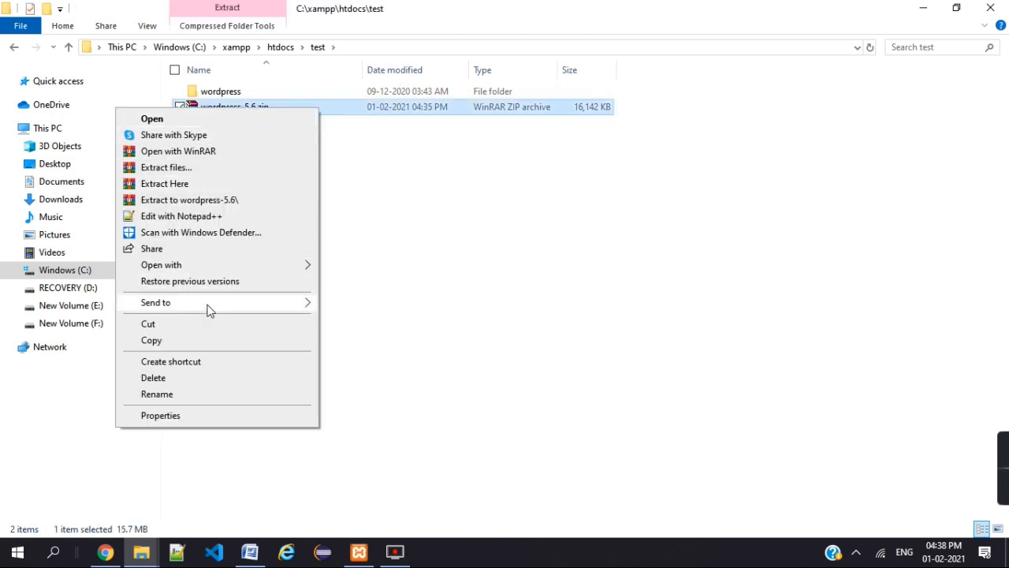
pyautogui.click(266, 379)
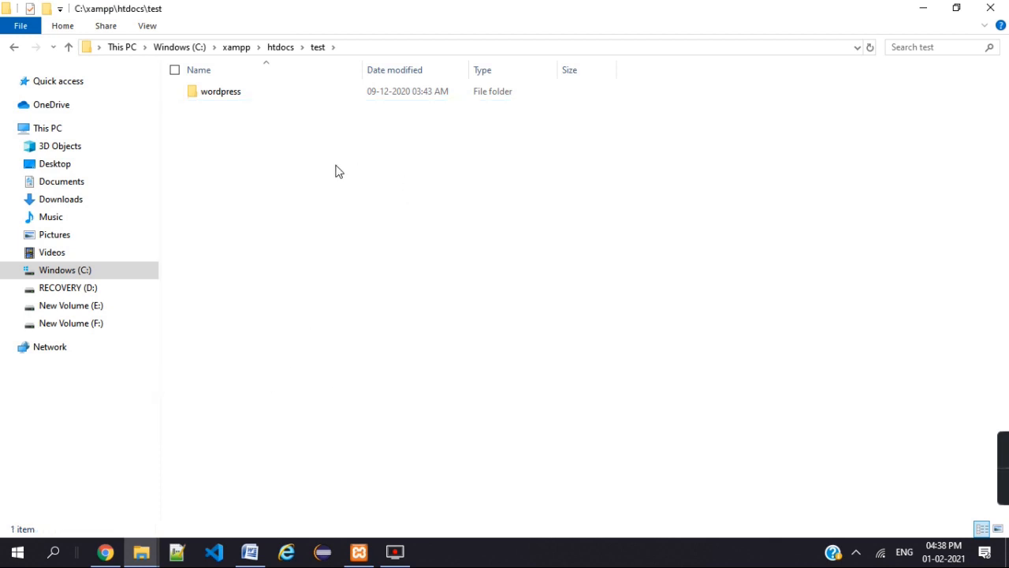
pyautogui.hotkey('ctrl', 'v')
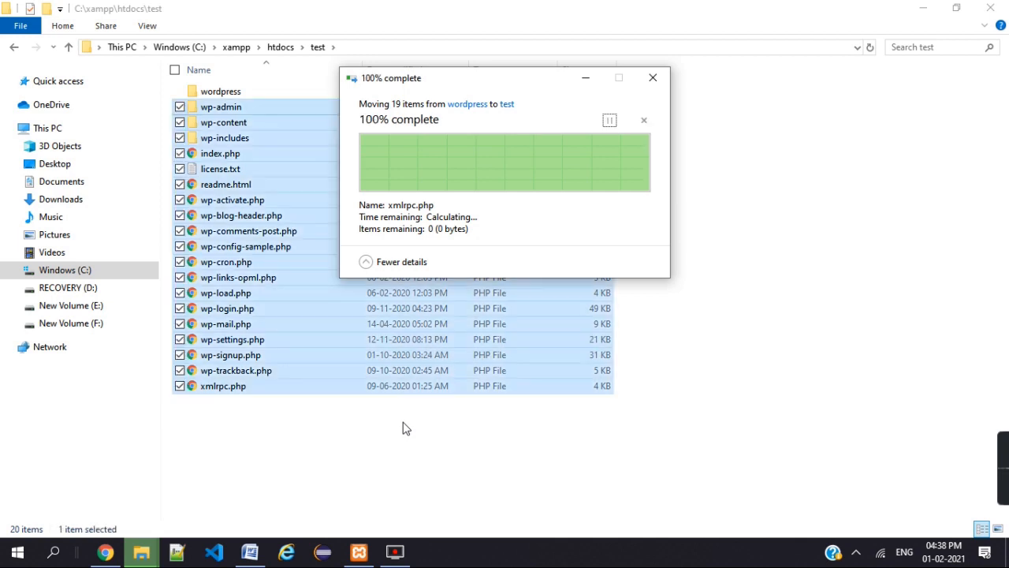
pyautogui.click(403, 428)
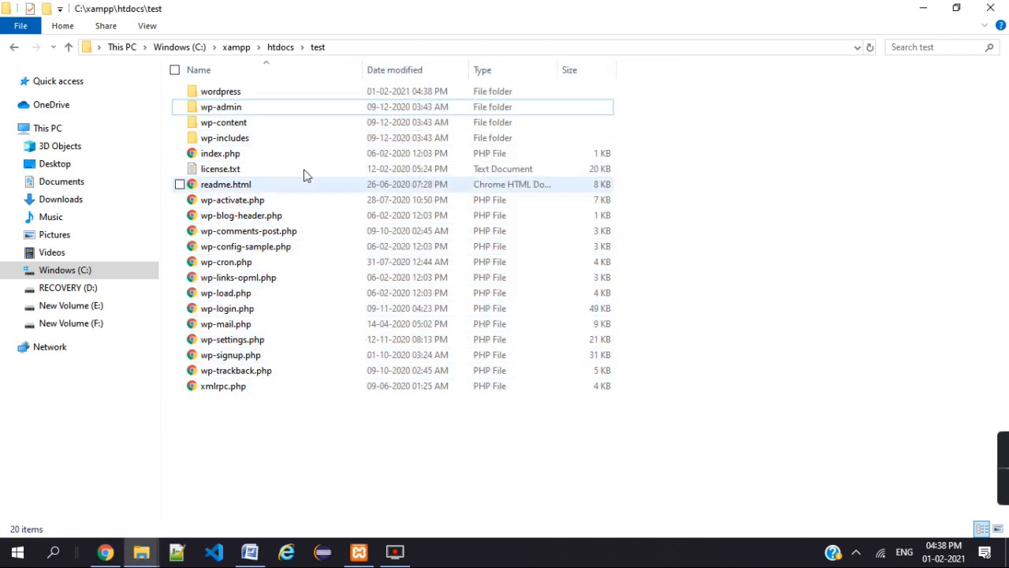
pyautogui.click(293, 93)
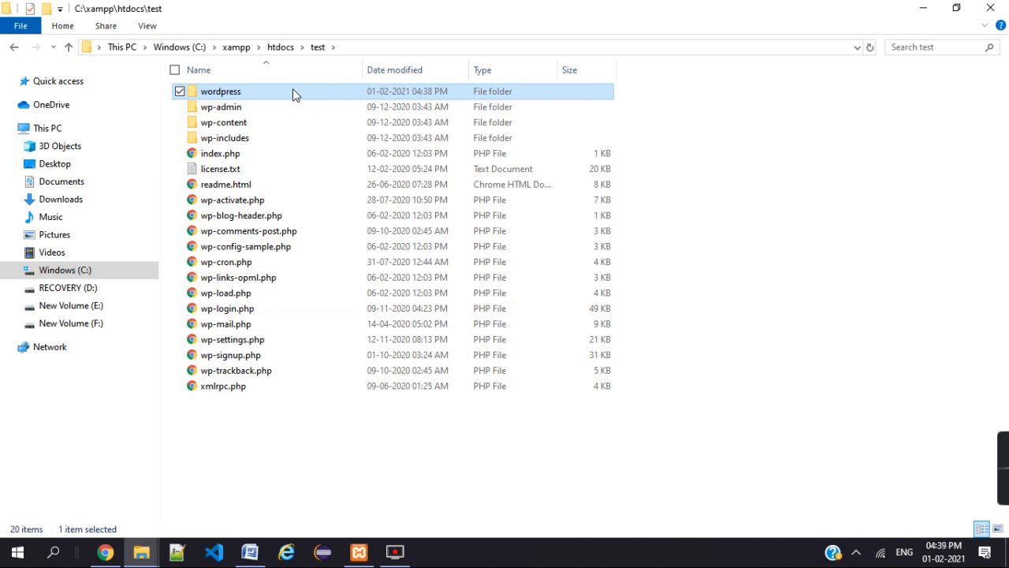
pyautogui.rightClick(292, 91)
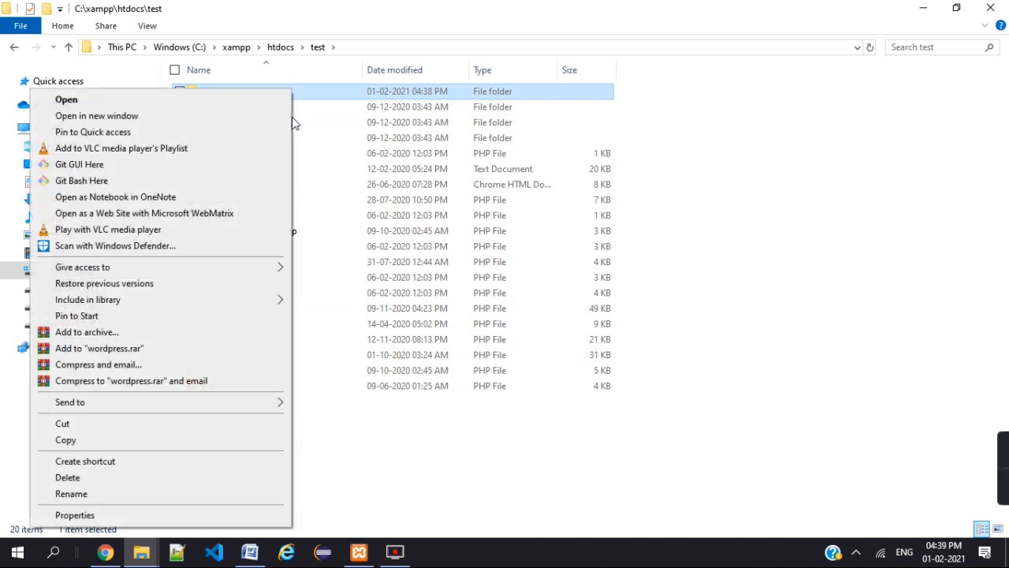
pyautogui.click(182, 478)
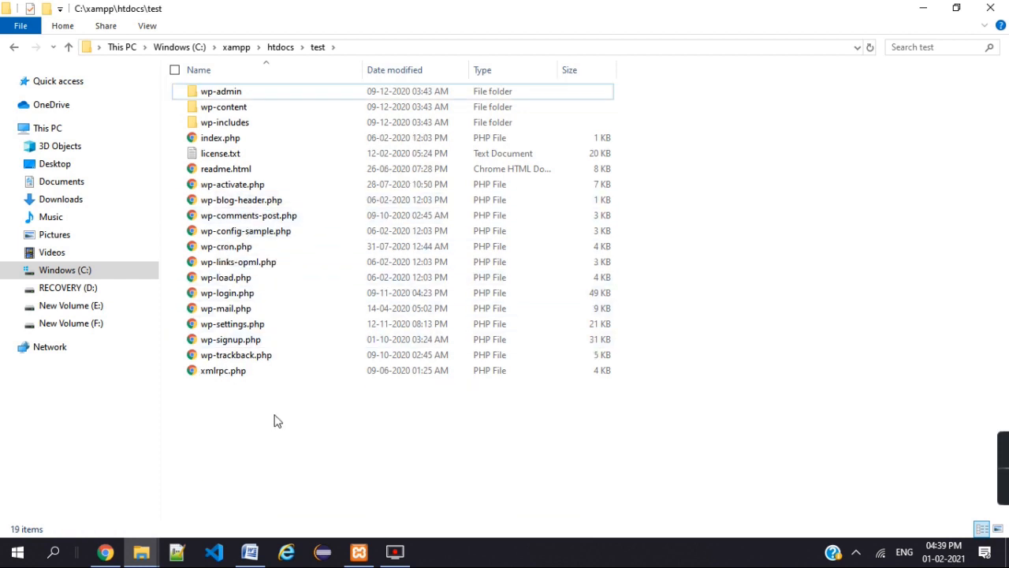
# - In a new Chrome tab, load localhost/test to bring up the WordPress language selection page
pyautogui.click(105, 552)
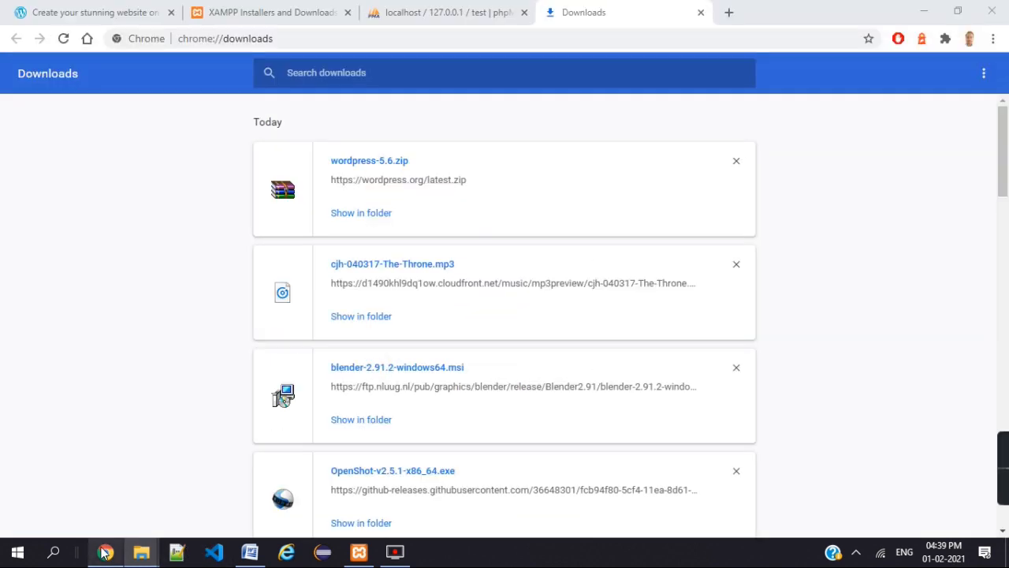
pyautogui.click(732, 19)
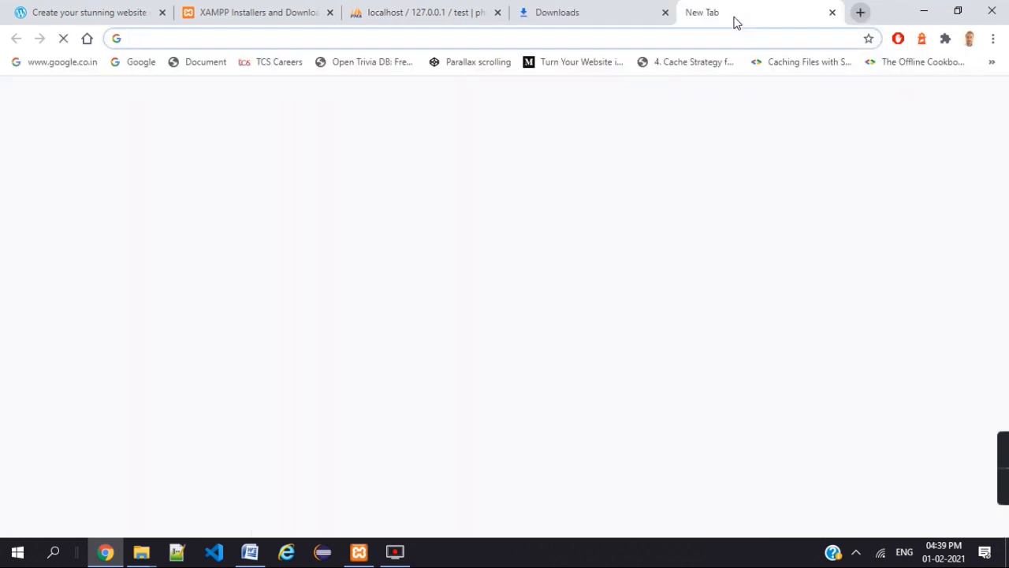
pyautogui.write('local')
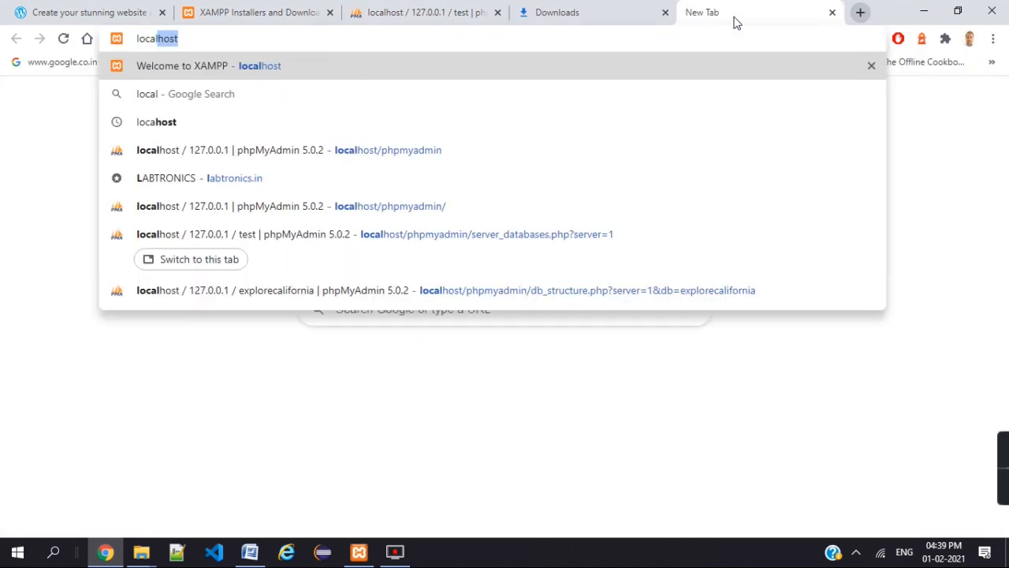
pyautogui.write('host')
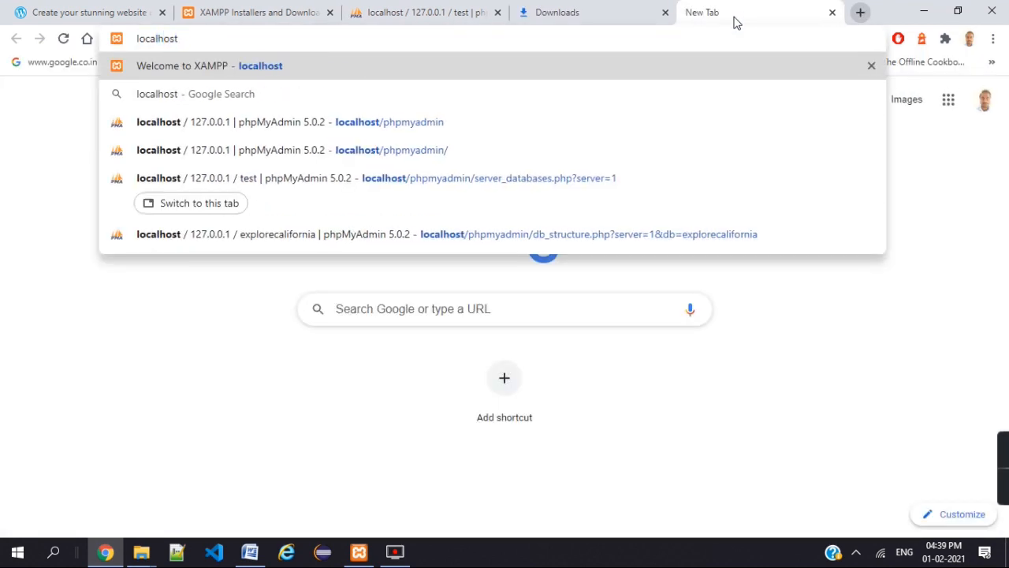
pyautogui.write('/')
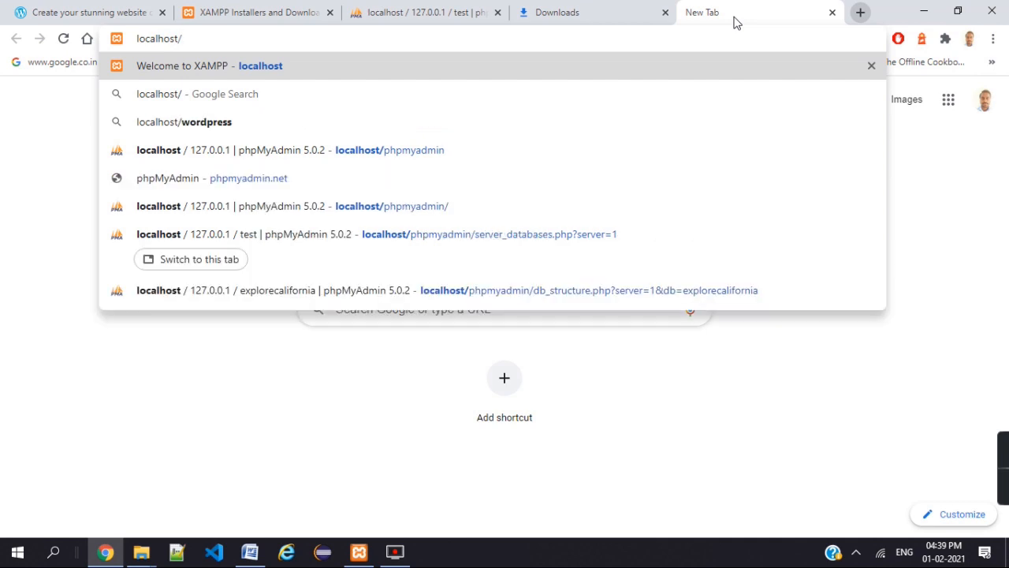
pyautogui.write('test')
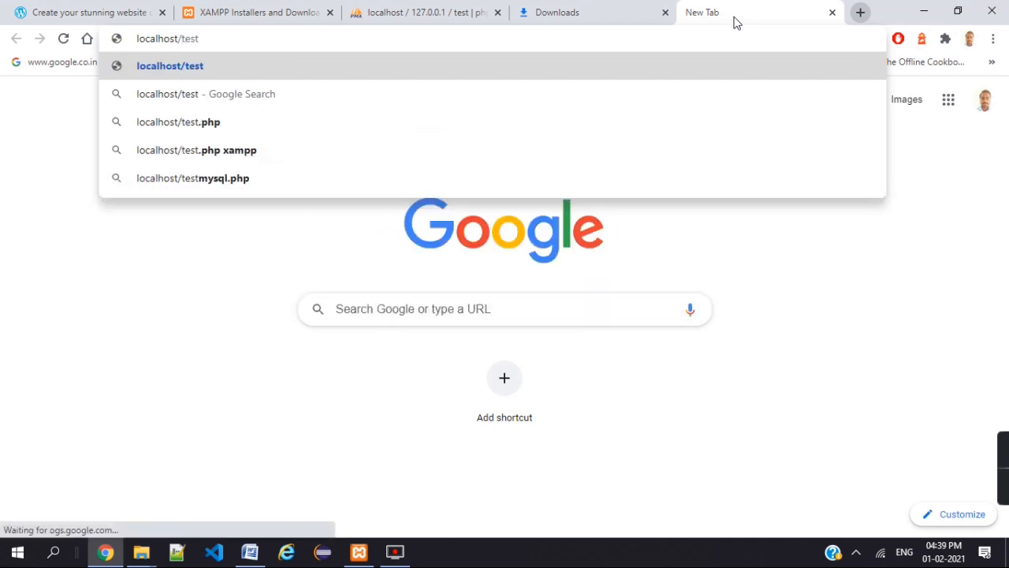
pyautogui.press('Return')
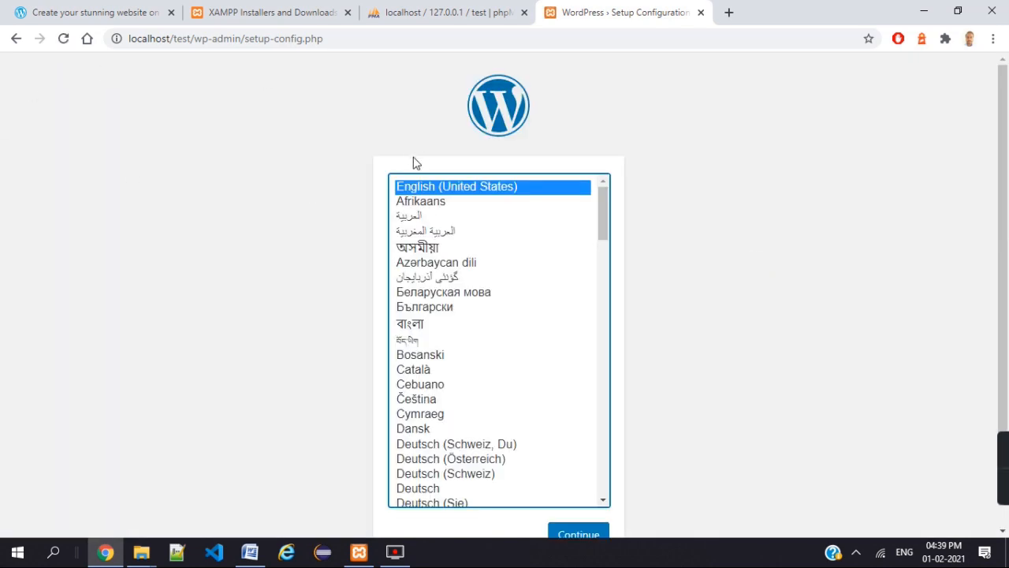
# - Keep English (United States) as the installation language and continue to the welcome page
pyautogui.scroll(-1, 715, 212)
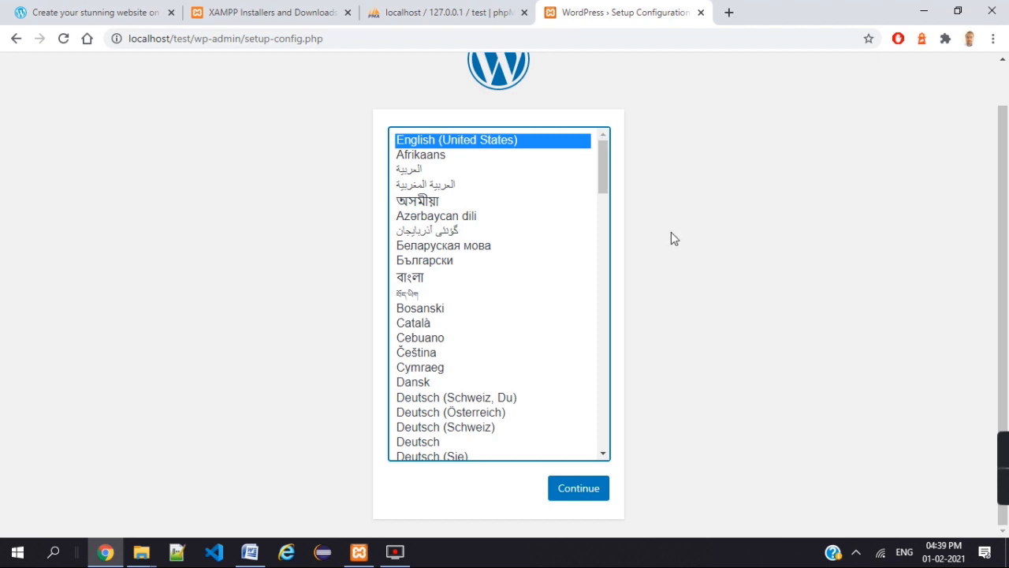
pyautogui.scroll(1, 701, 198)
pyautogui.scroll(-1, 701, 198)
pyautogui.click(564, 495)
pyautogui.click(562, 495)
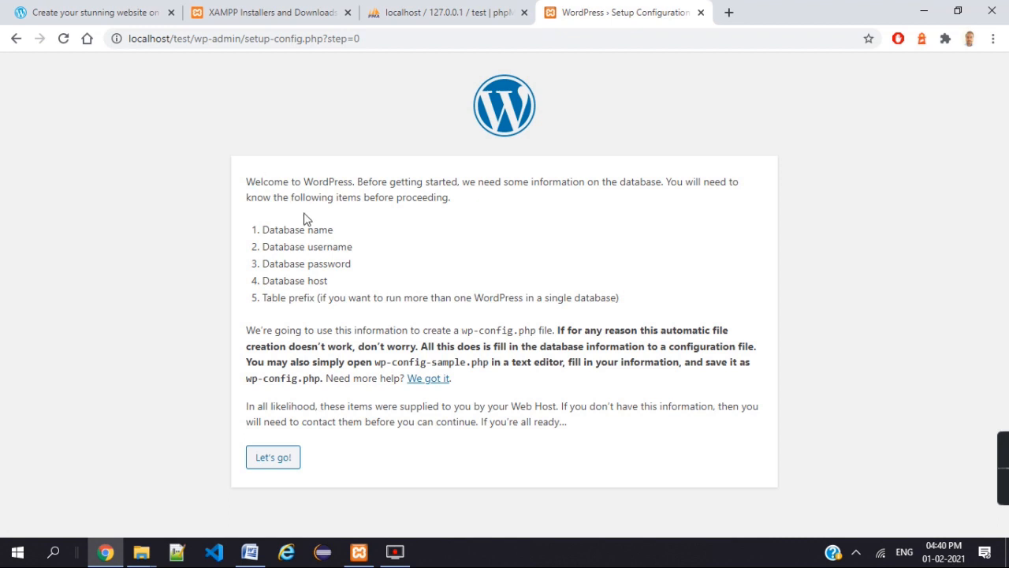
# - Review the database name, username, host and table prefix requirements, then proceed with Let's go!
pyautogui.moveTo(263, 230); pyautogui.dragTo(340, 235)
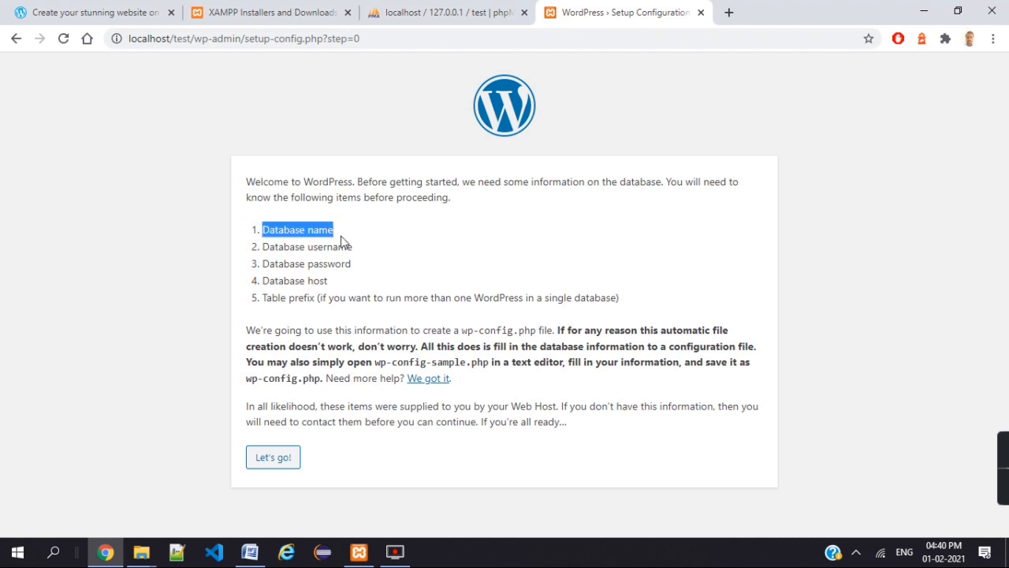
pyautogui.click(262, 248)
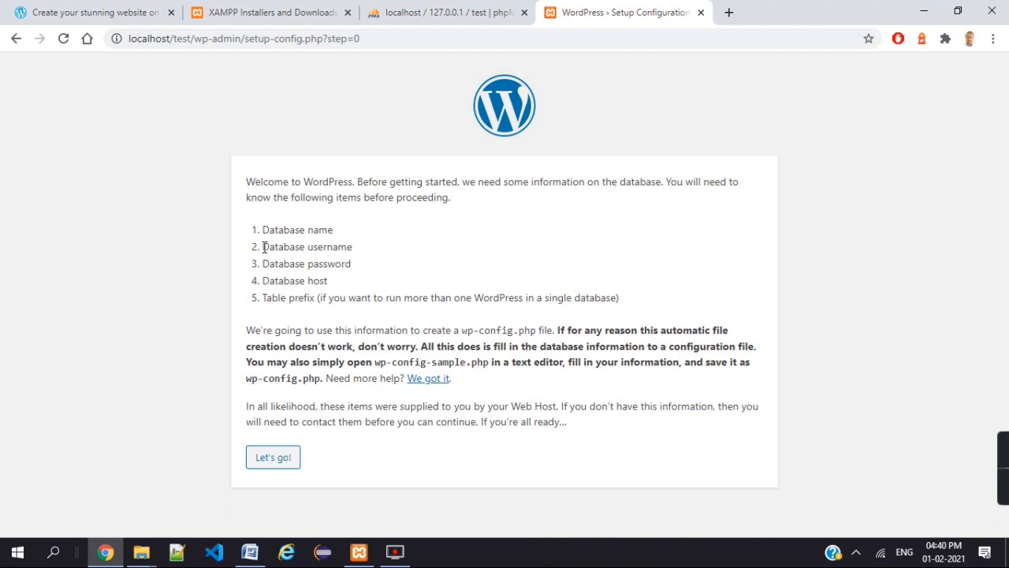
pyautogui.moveTo(265, 247); pyautogui.dragTo(368, 259)
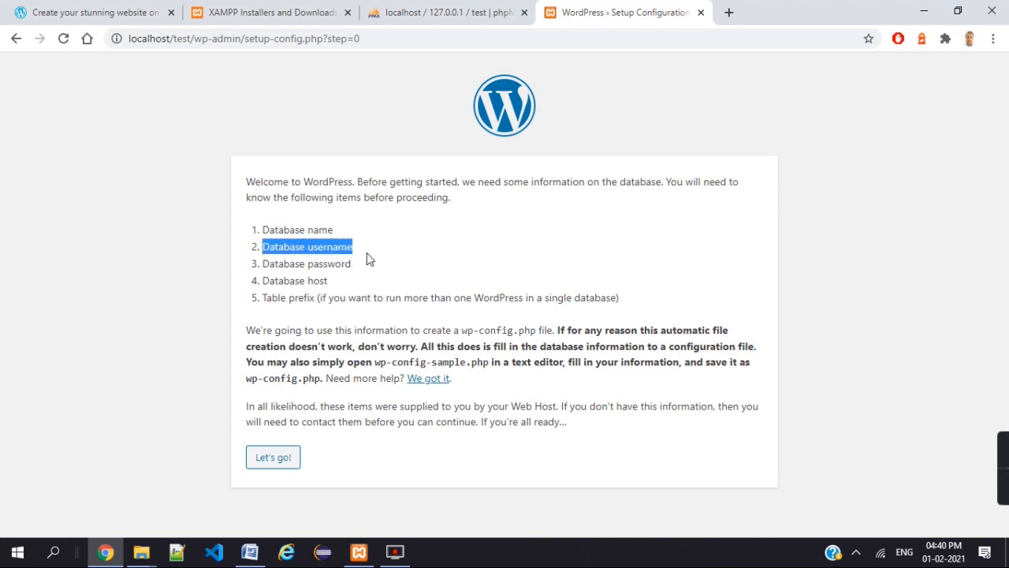
pyautogui.click(318, 263)
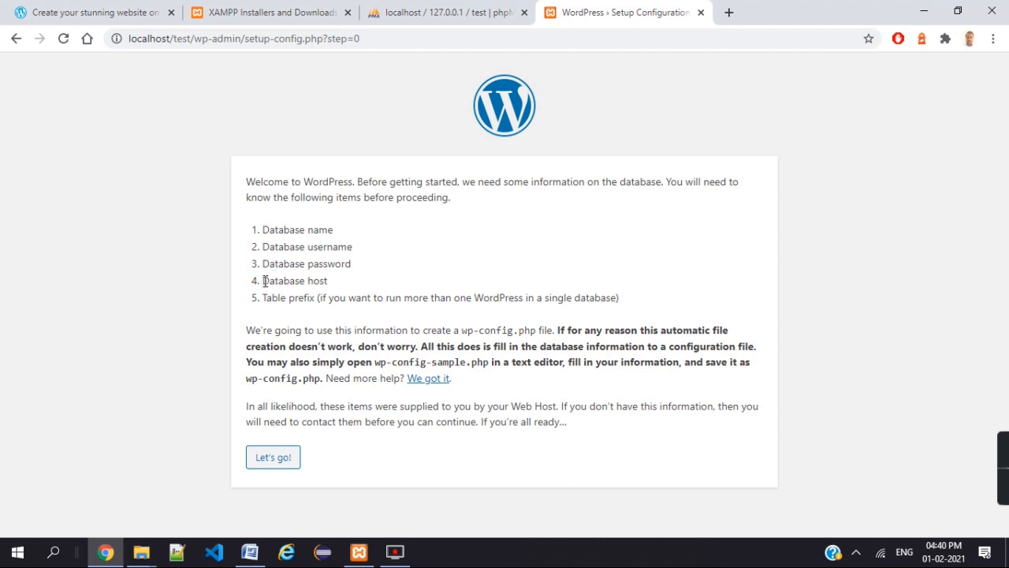
pyautogui.moveTo(265, 281); pyautogui.dragTo(352, 285)
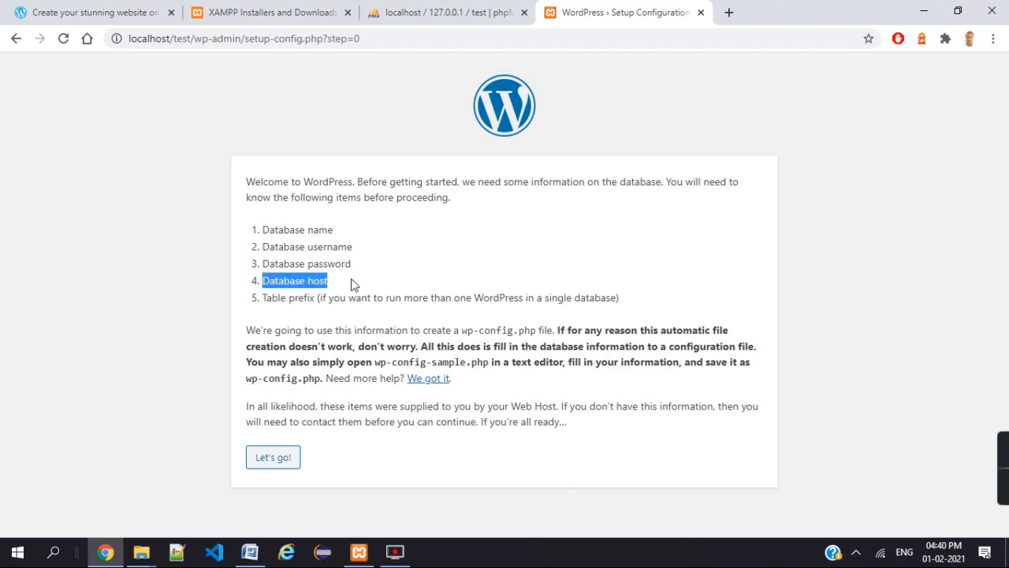
pyautogui.click(267, 302)
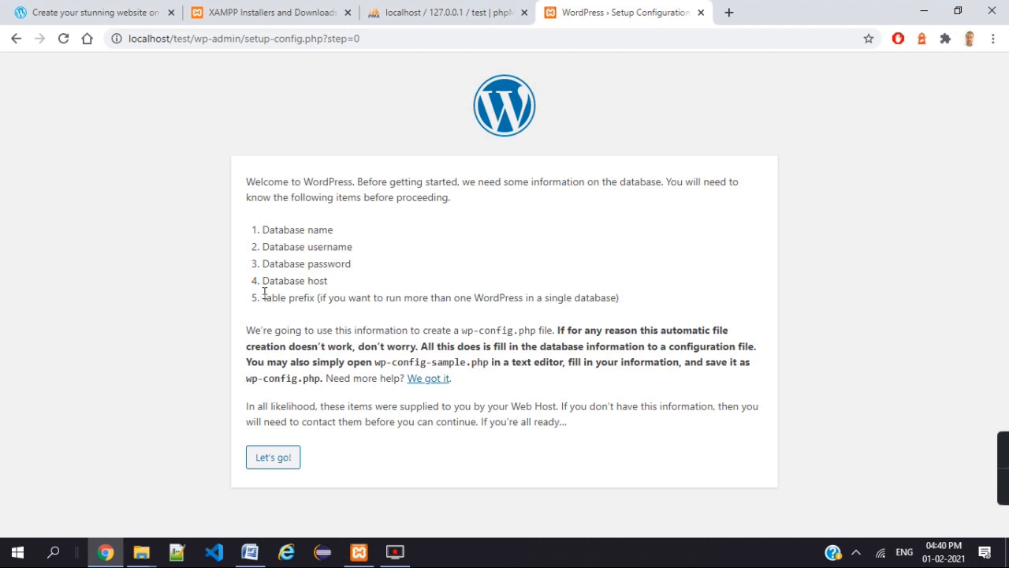
pyautogui.moveTo(266, 297); pyautogui.dragTo(331, 300)
pyautogui.click(420, 279)
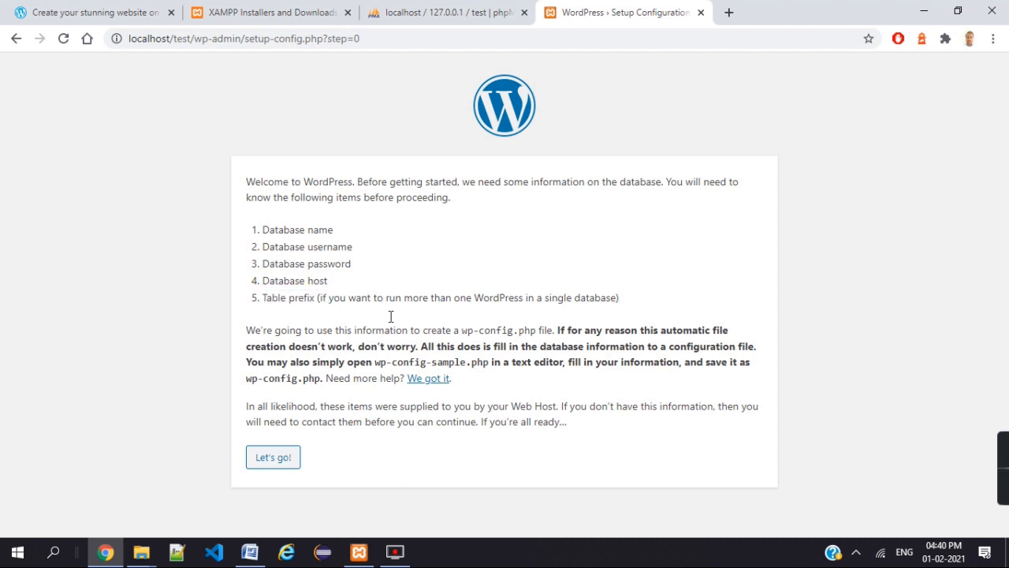
pyautogui.click(273, 464)
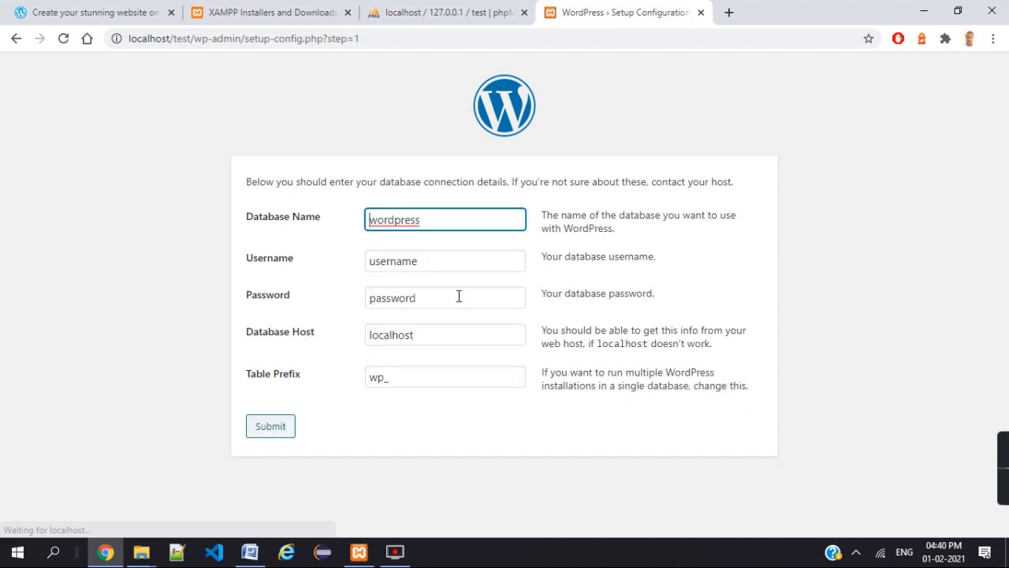
# - Enter database name test and username root, checking the test database in phpMyAdmin
pyautogui.click(451, 214)
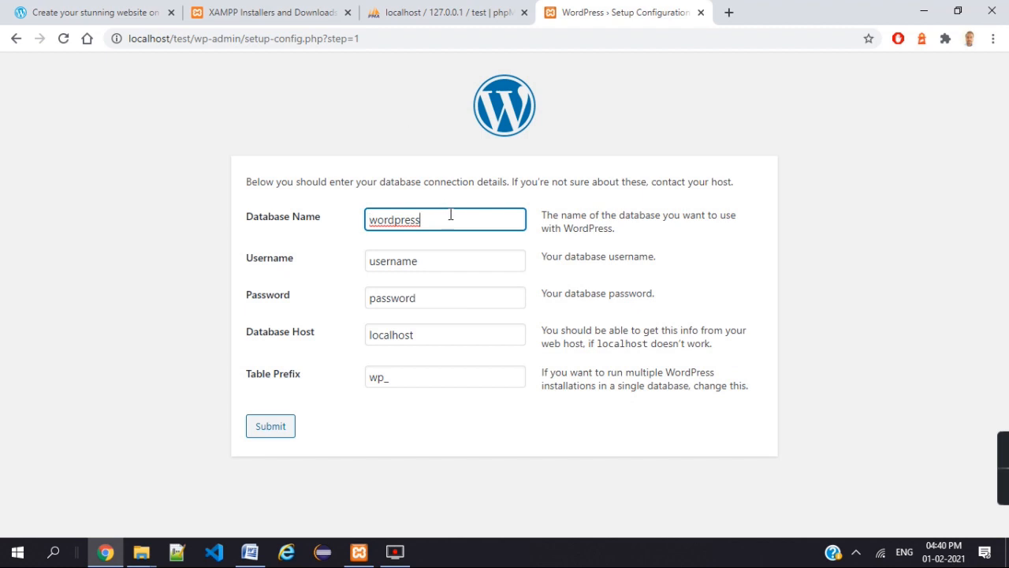
pyautogui.moveTo(451, 214); pyautogui.dragTo(367, 222)
pyautogui.write('test')
pyautogui.click(442, 257)
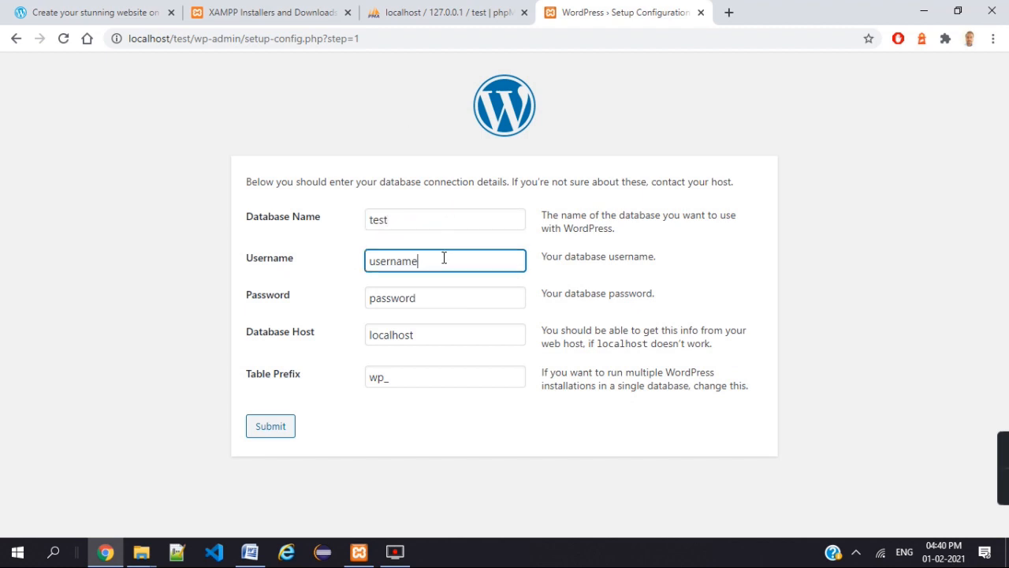
pyautogui.click(281, 10)
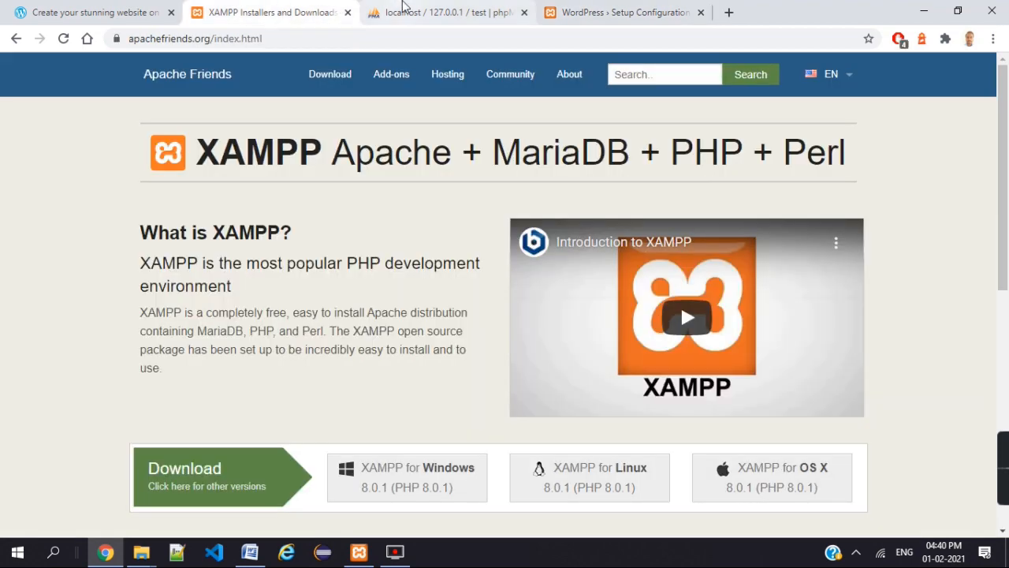
pyautogui.click(391, 11)
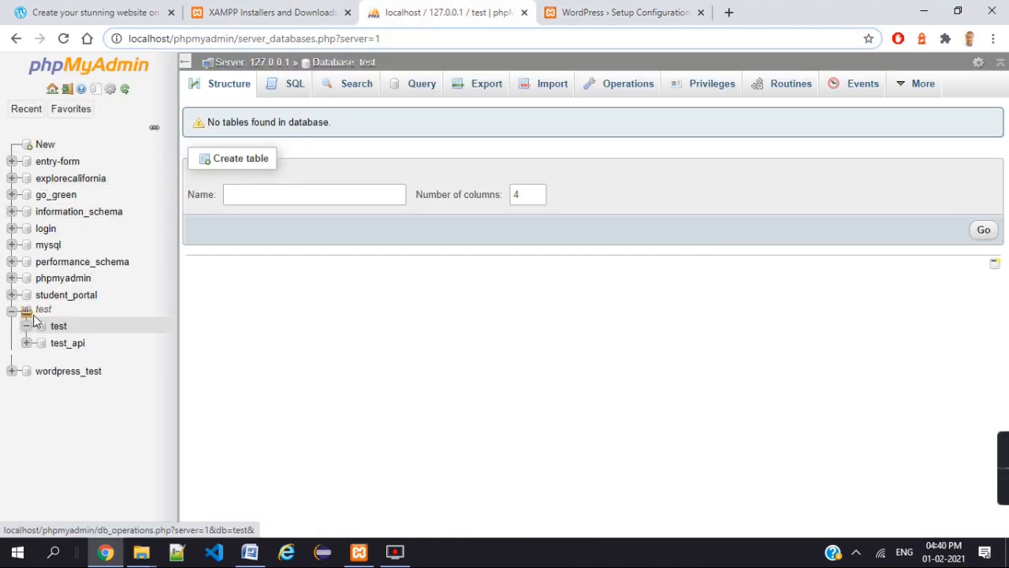
pyautogui.click(592, 13)
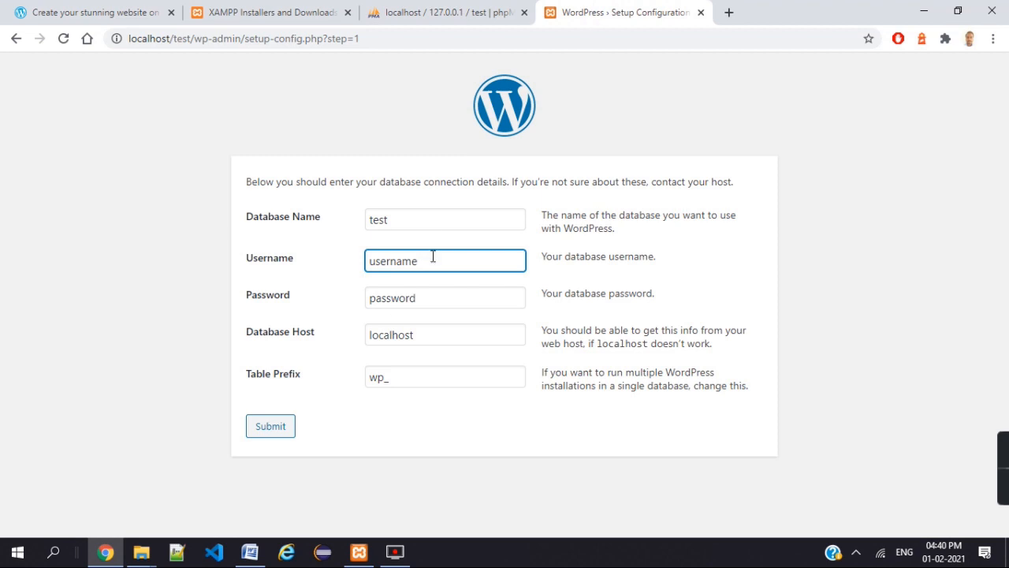
pyautogui.moveTo(429, 256); pyautogui.dragTo(354, 263)
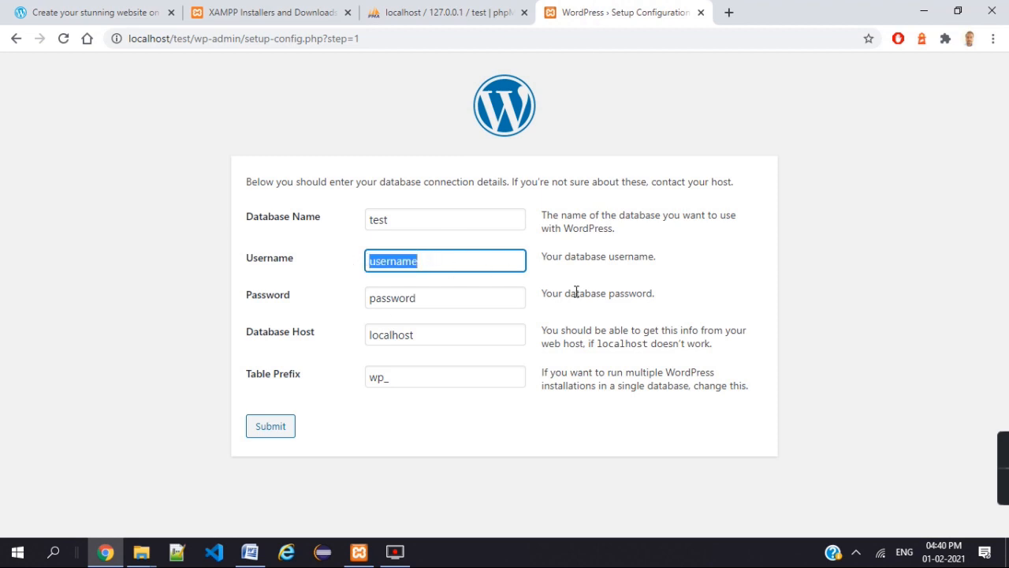
pyautogui.write('ro')
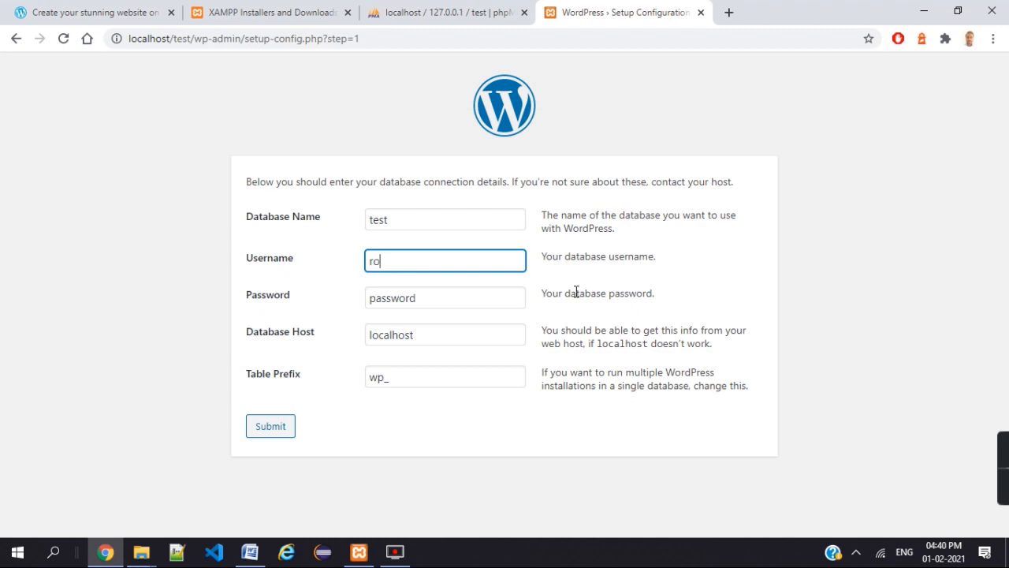
pyautogui.write('ot')
# - Clear the password, keep host localhost and prefix wp_, and submit the connection details
pyautogui.click(469, 297)
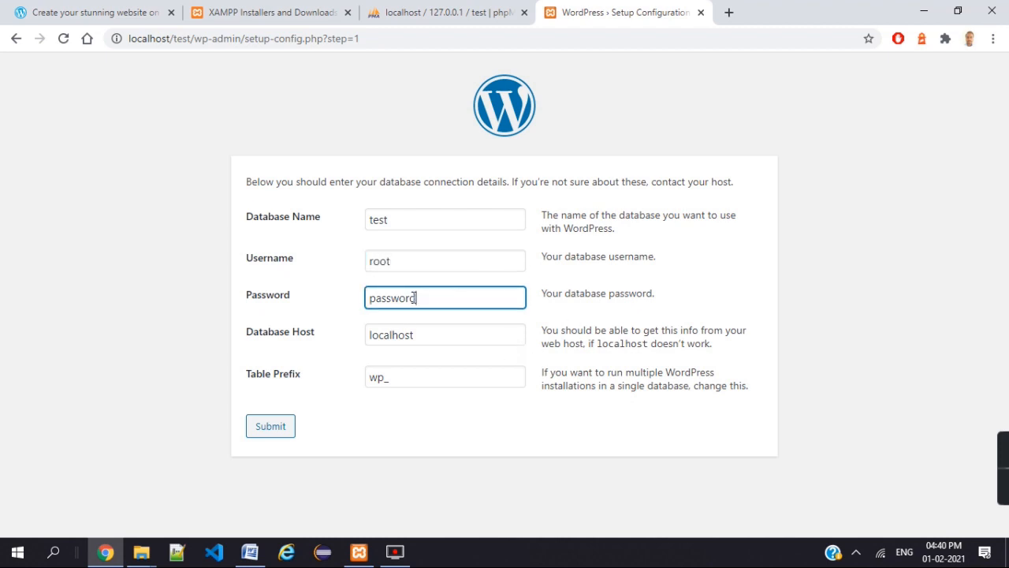
pyautogui.moveTo(414, 298); pyautogui.dragTo(349, 304)
pyautogui.press('BackSpace')
pyautogui.click(445, 338)
pyautogui.click(466, 9)
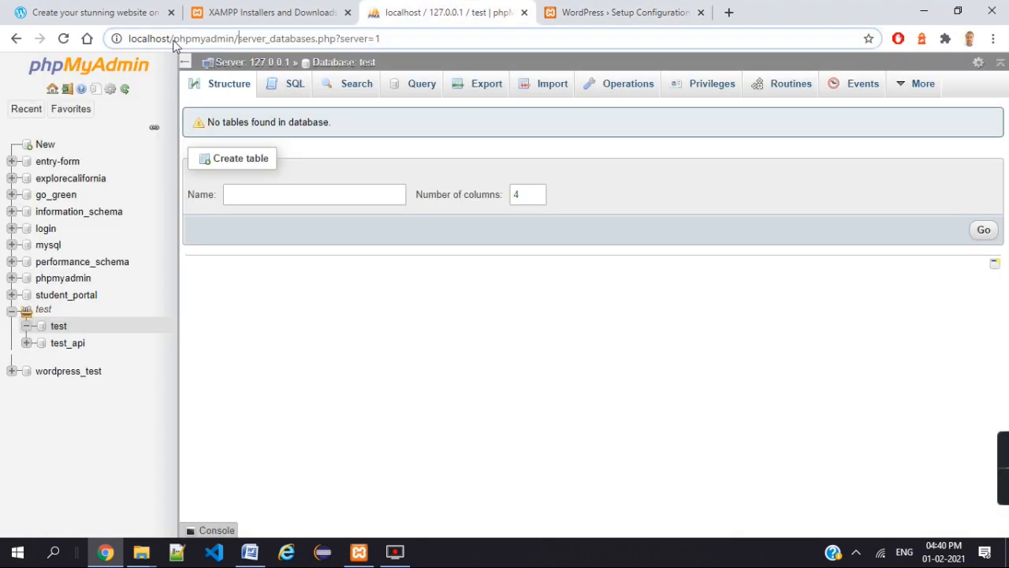
pyautogui.moveTo(130, 37); pyautogui.dragTo(168, 38)
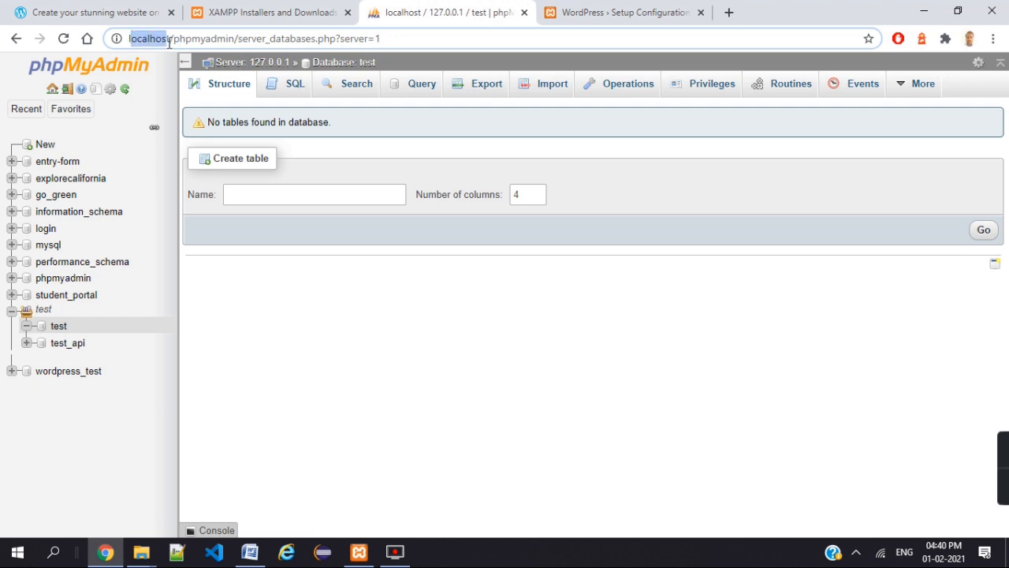
pyautogui.click(642, 11)
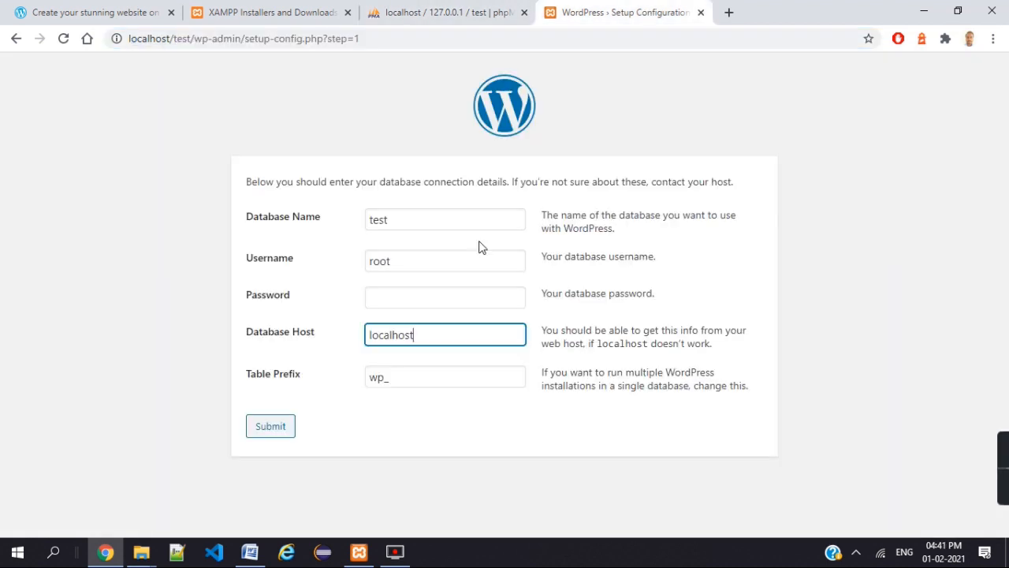
pyautogui.click(430, 378)
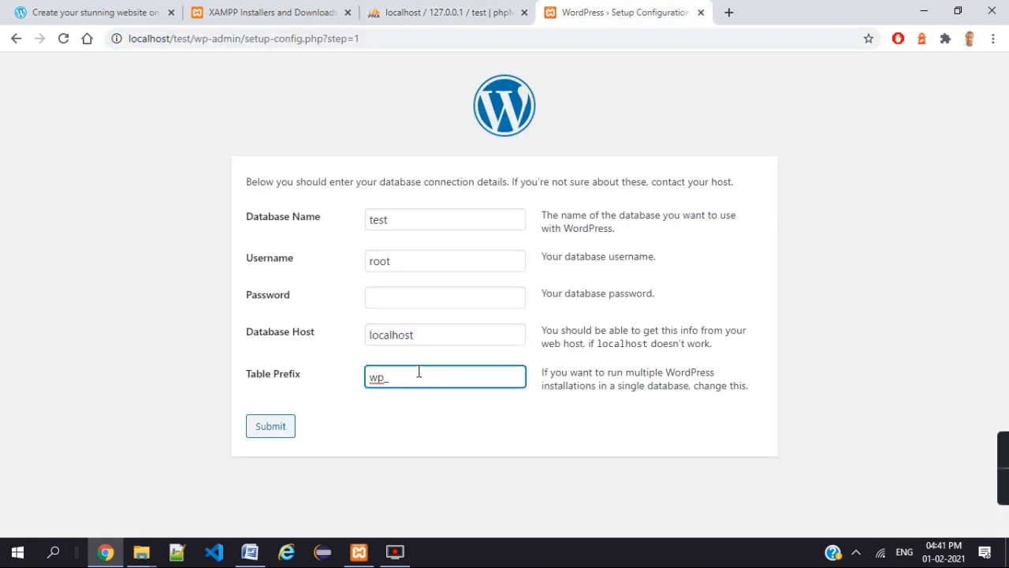
pyautogui.moveTo(418, 373); pyautogui.dragTo(357, 382)
pyautogui.click(407, 377)
pyautogui.click(280, 429)
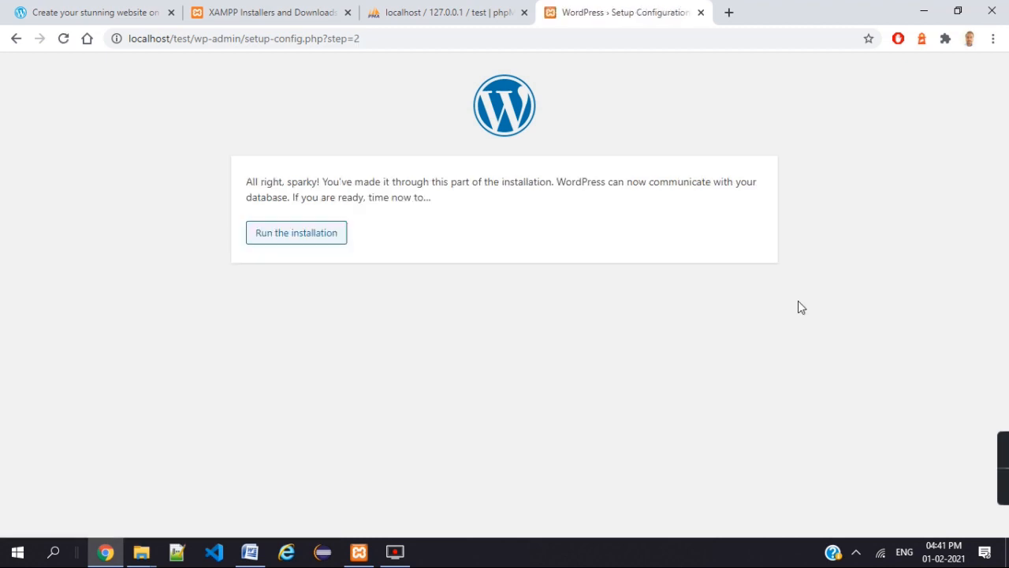
# - Run the installation and look over the site information form
pyautogui.click(257, 244)
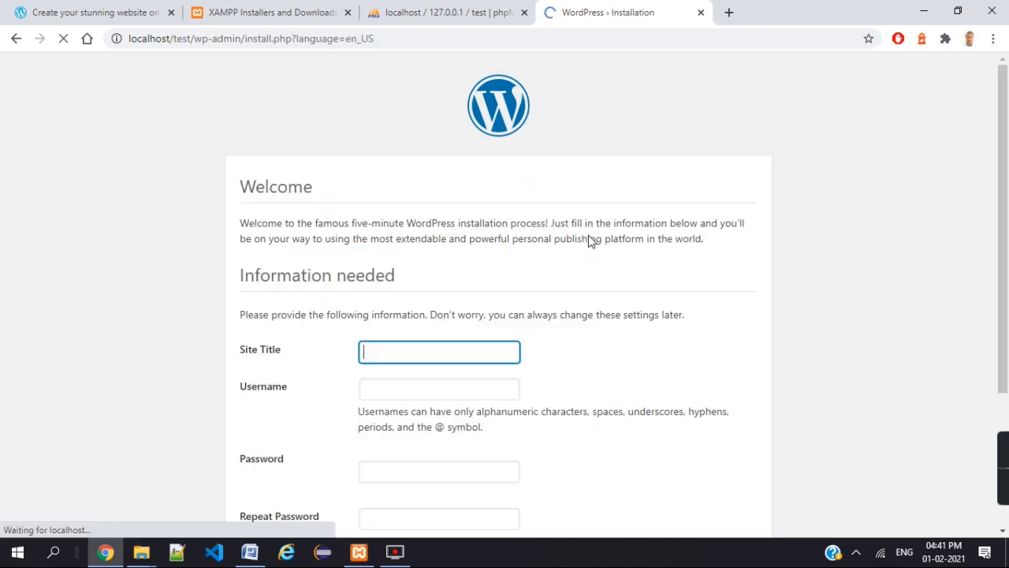
pyautogui.scroll(-2, 576, 298)
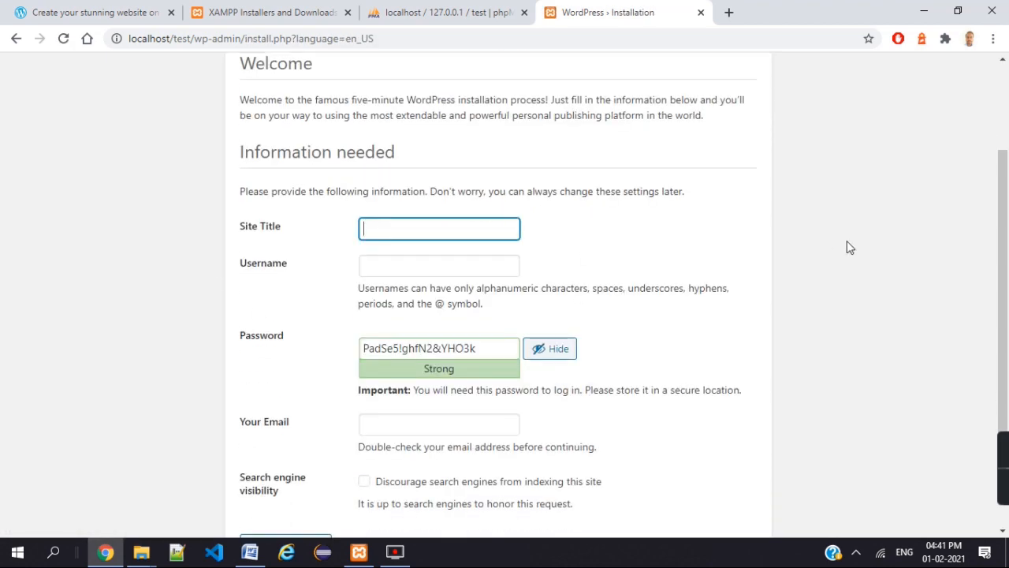
pyautogui.scroll(2, 847, 248)
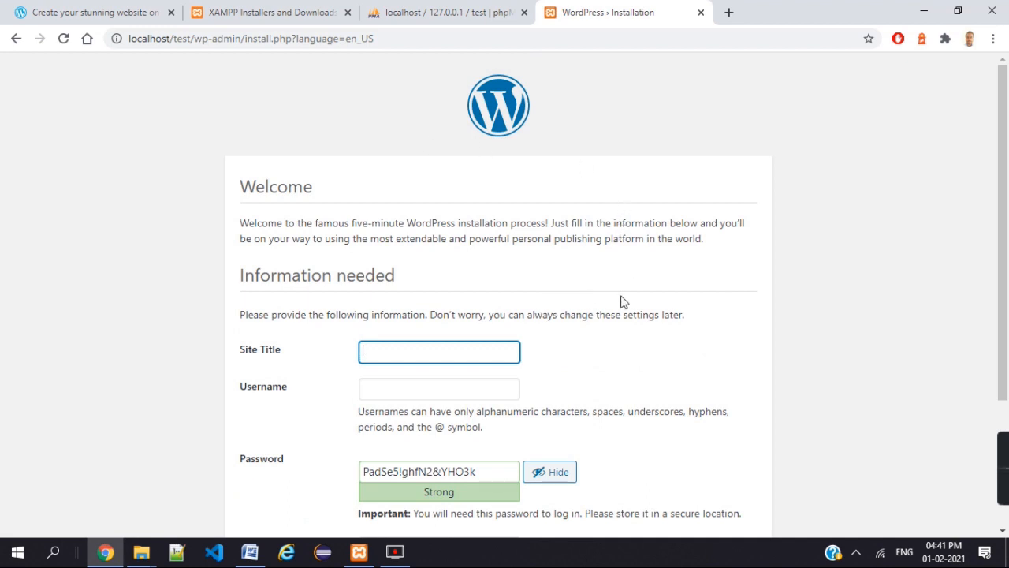
pyautogui.scroll(-2, 625, 302)
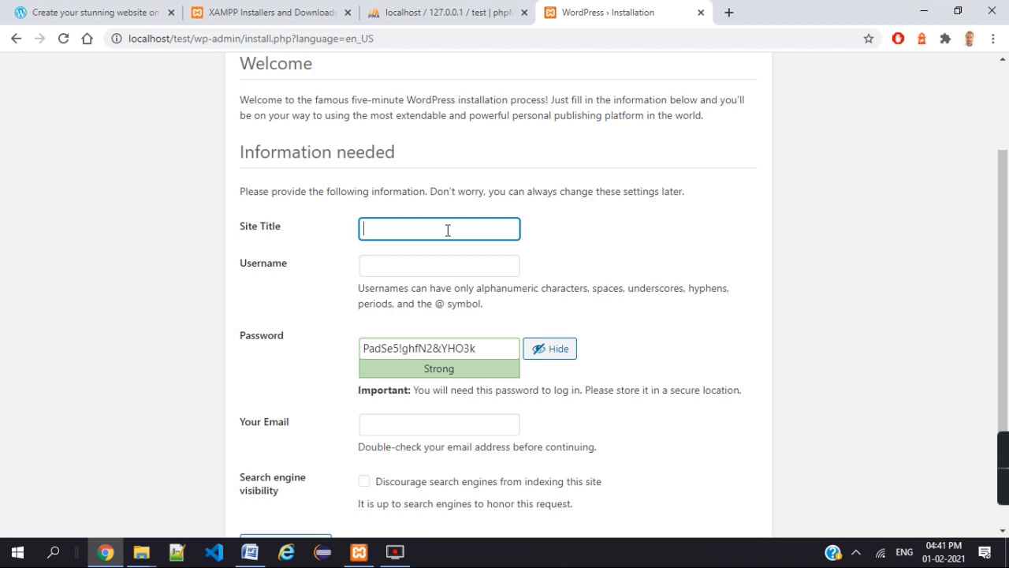
# - Enter Site Title 'Learning Wordpress', username admin, and replace the generated password with a short one
pyautogui.write('Learning Wordpress')
pyautogui.click(403, 267)
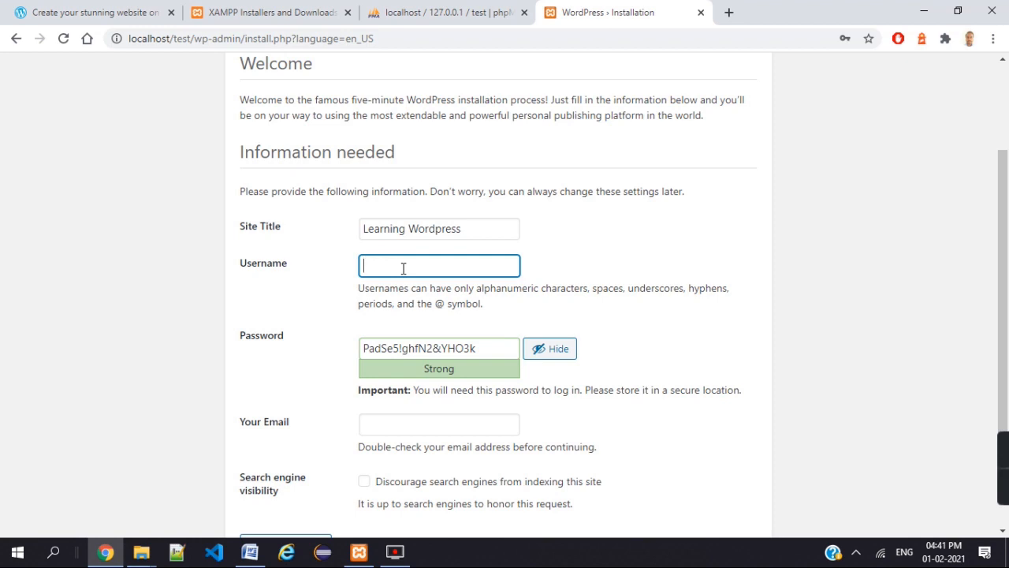
pyautogui.write('admin')
pyautogui.moveTo(513, 348); pyautogui.dragTo(361, 348)
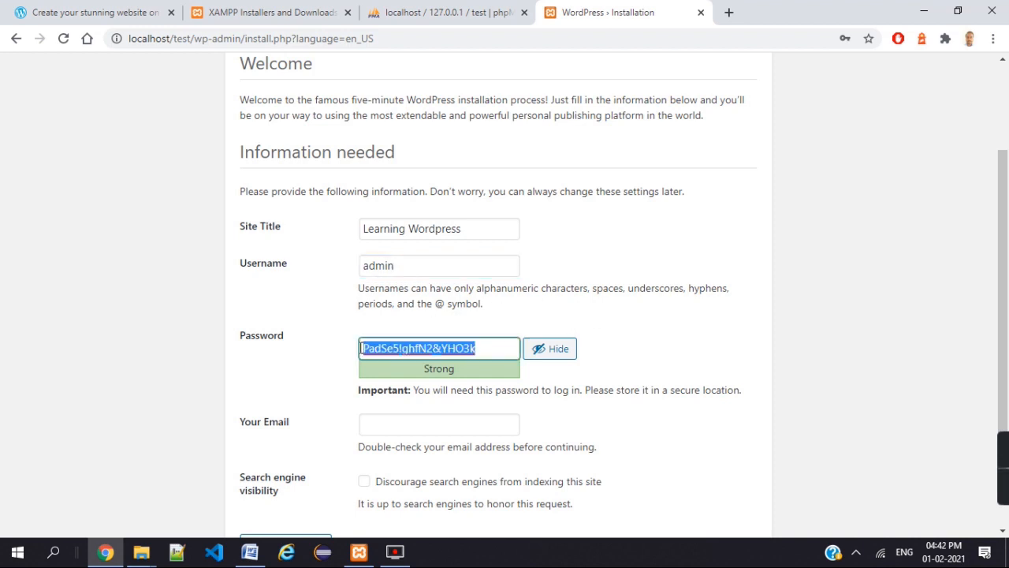
pyautogui.write('admin')
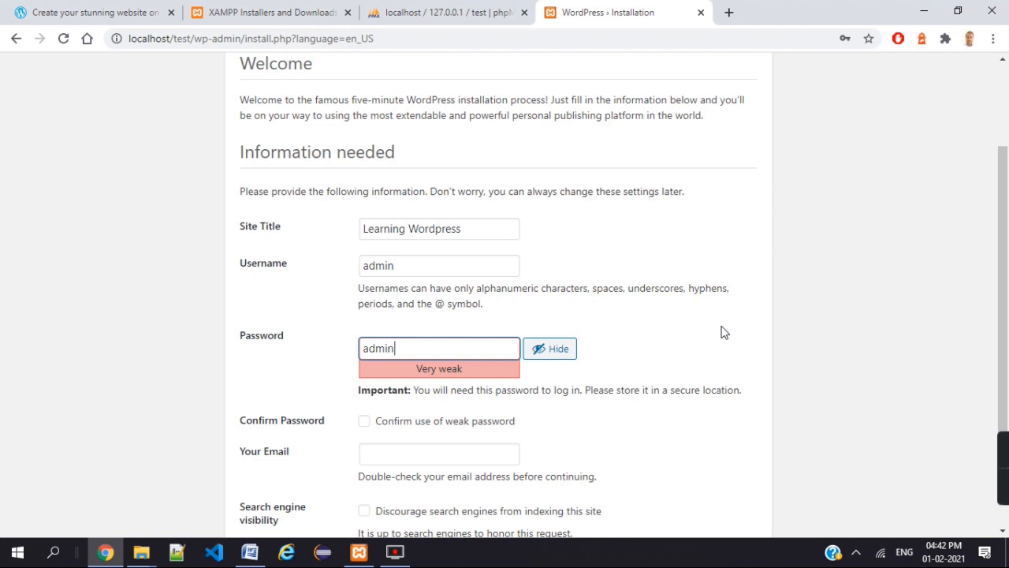
# - Tick 'Confirm use of weak password' to accept the short password
pyautogui.click(615, 322)
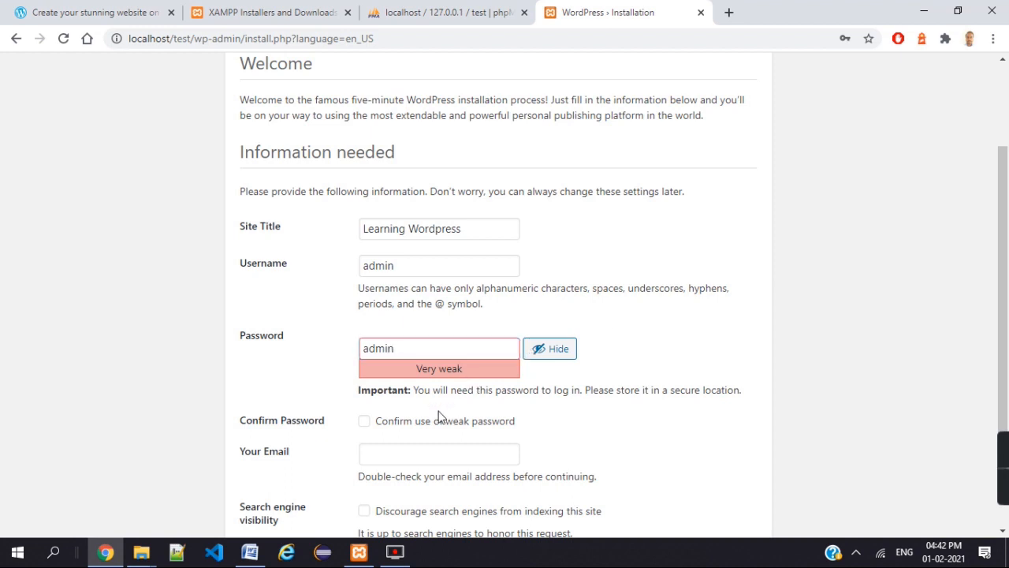
pyautogui.scroll(-2, 439, 417)
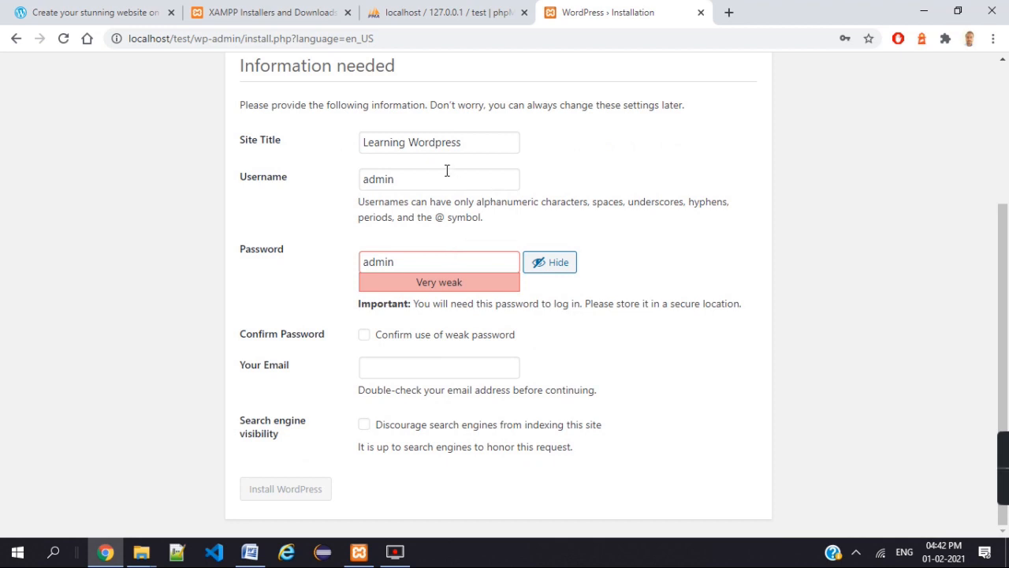
pyautogui.click(446, 172)
pyautogui.click(434, 258)
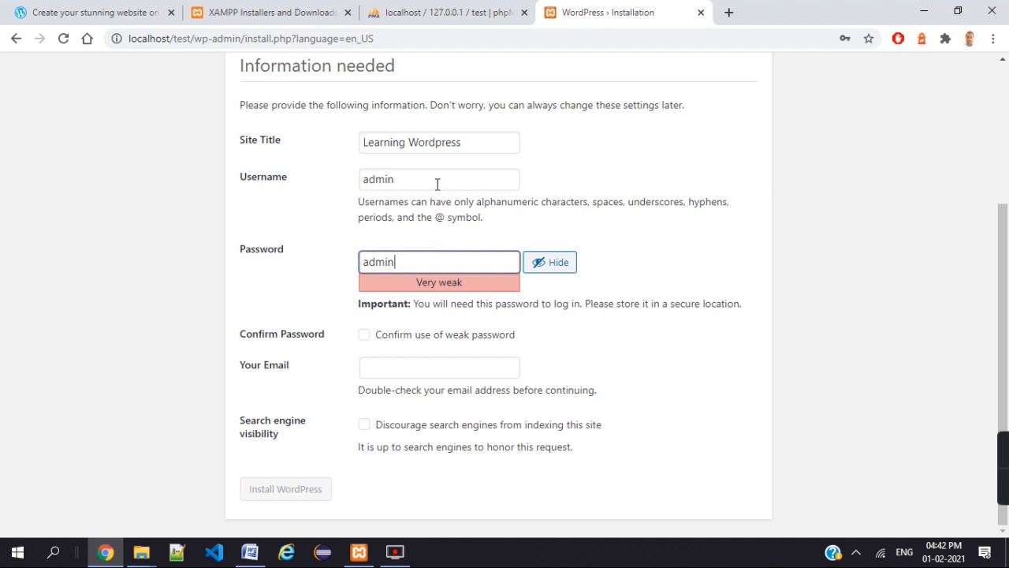
pyautogui.click(438, 181)
pyautogui.click(447, 264)
pyautogui.click(365, 339)
# - Fill in the admin e-mail address, tick 'Discourage search engines', and install WordPress
pyautogui.click(420, 369)
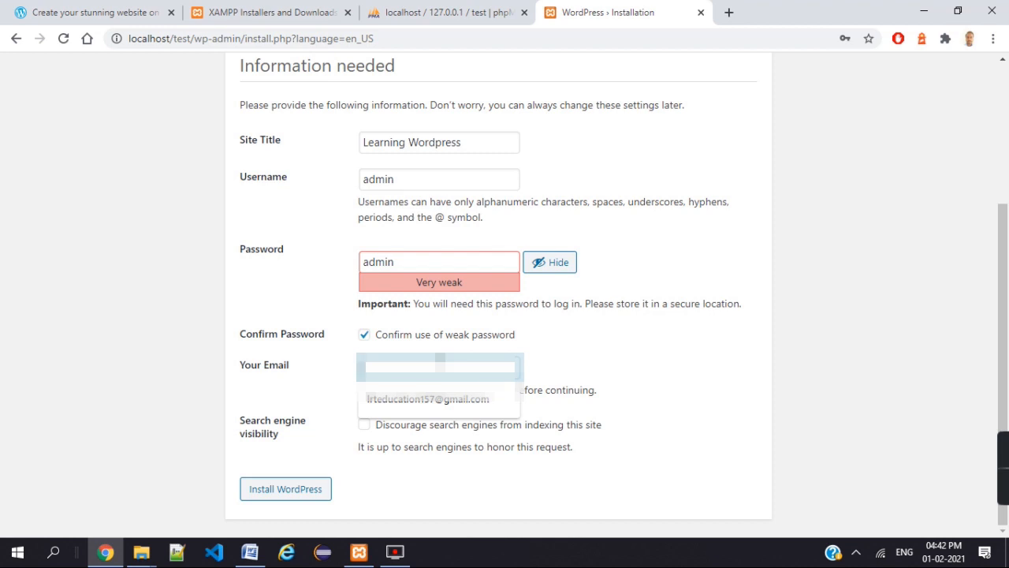
pyautogui.write('admin@')
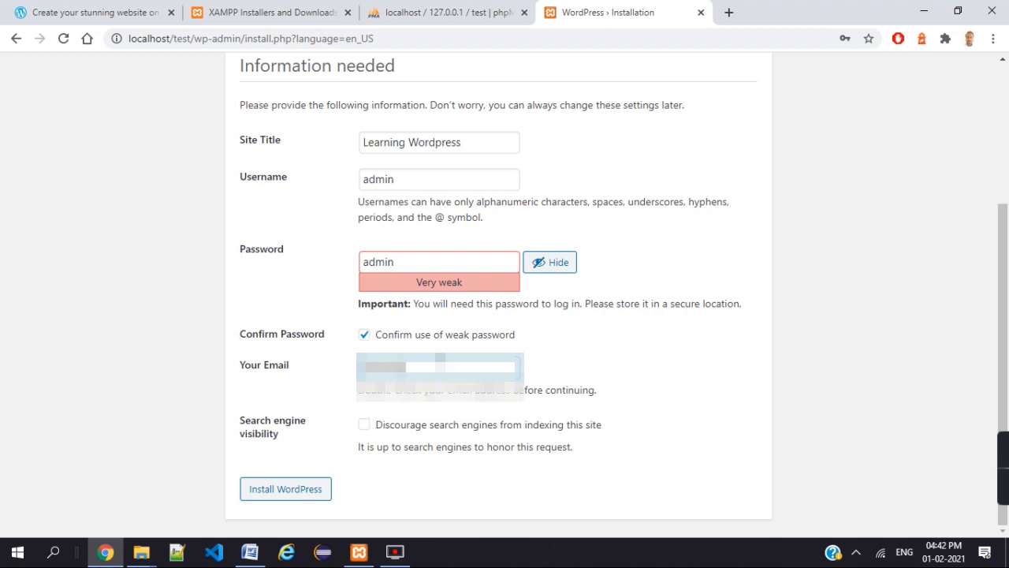
pyautogui.write('gmail.com')
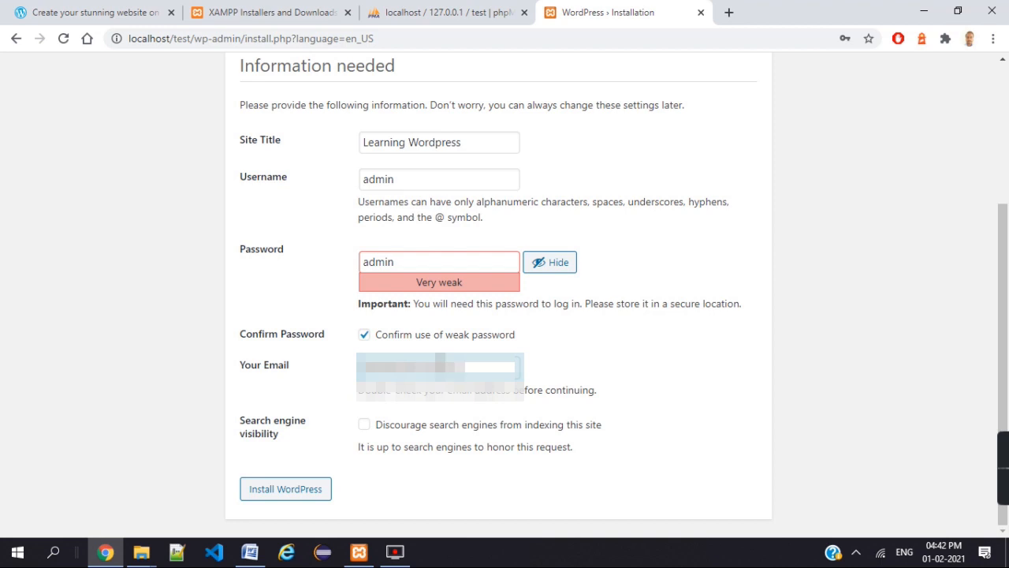
pyautogui.write('gmail.com')
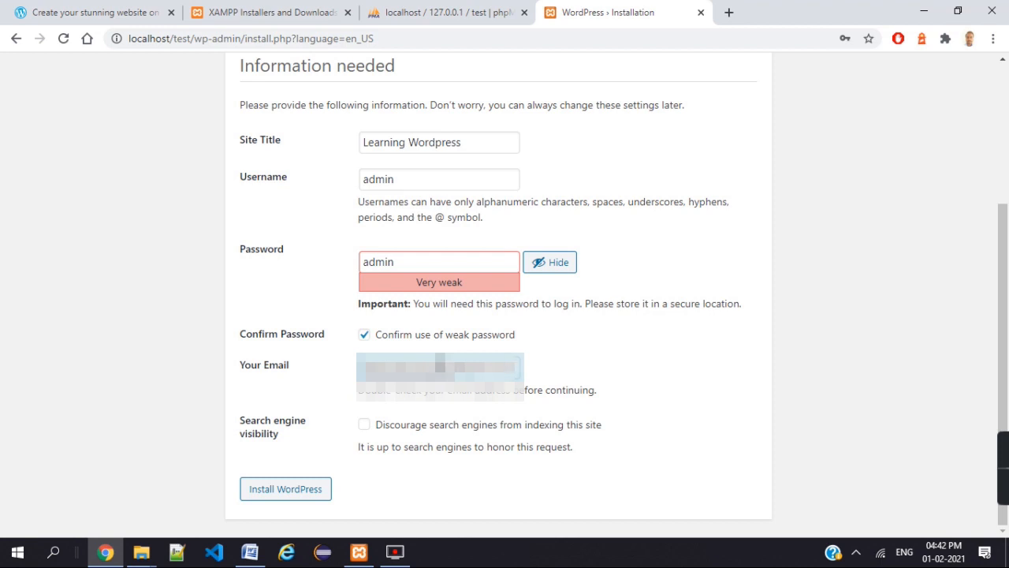
pyautogui.click(365, 426)
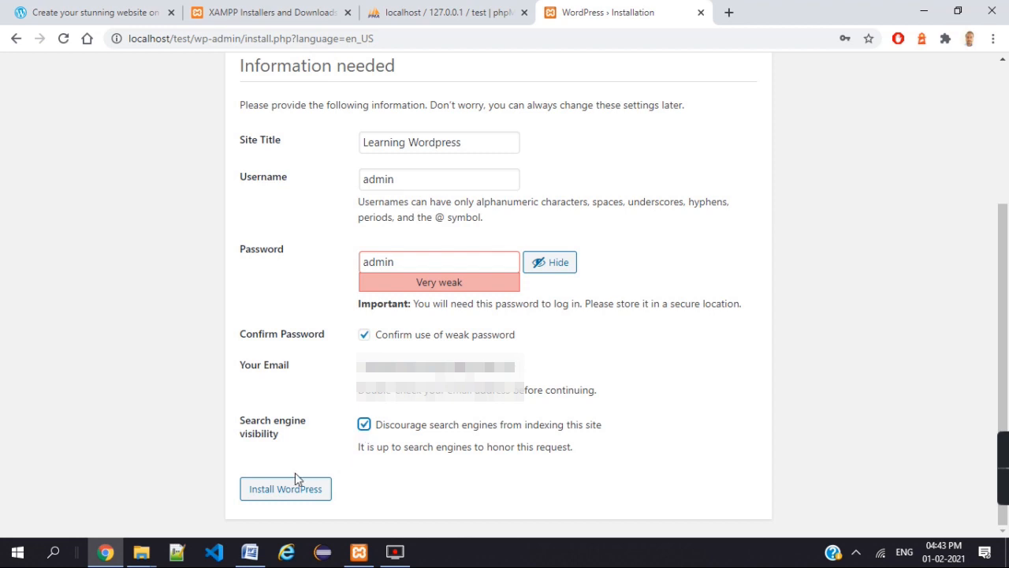
pyautogui.click(270, 488)
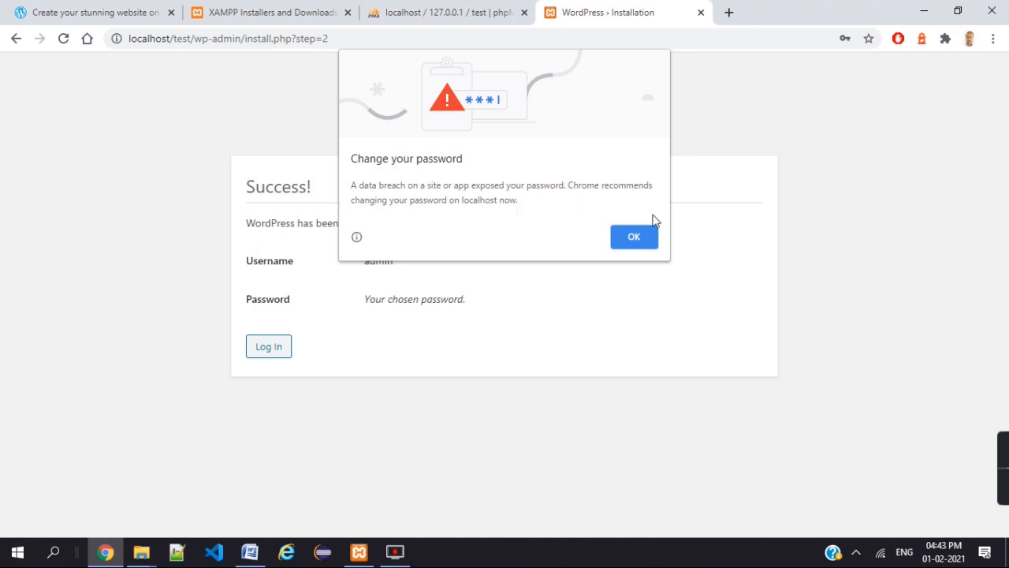
# - Dismiss Chrome's password breach warning and go from the Success page to the login page
pyautogui.click(653, 240)
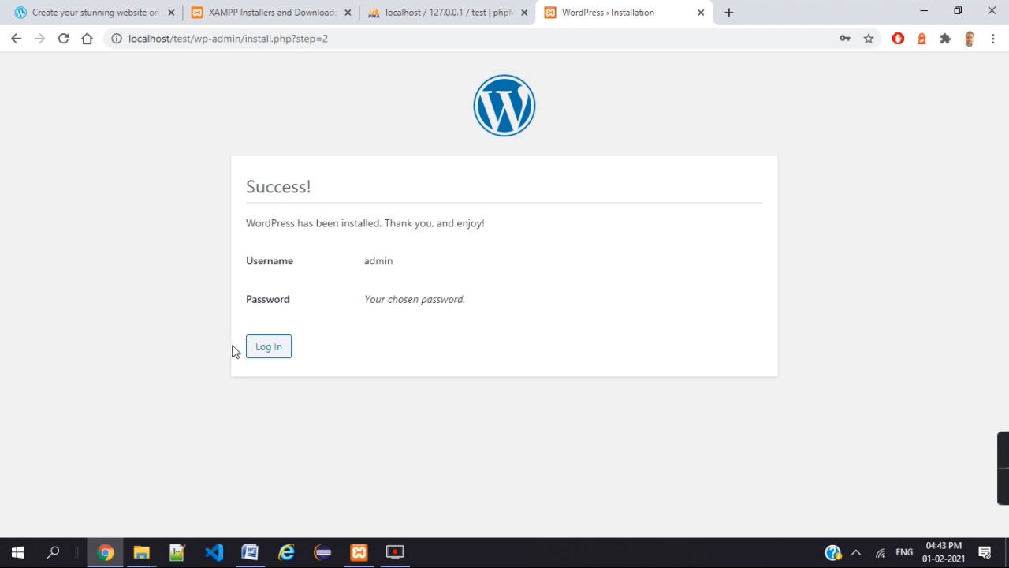
pyautogui.click(257, 358)
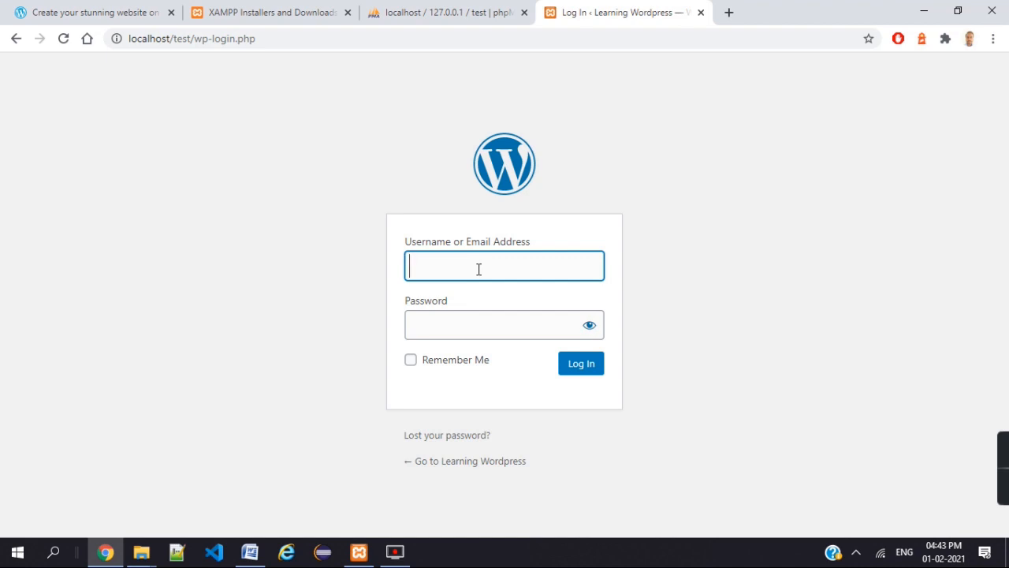
# - Log in with username admin and the account password, with Remember Me ticked
pyautogui.click(559, 246)
pyautogui.click(458, 323)
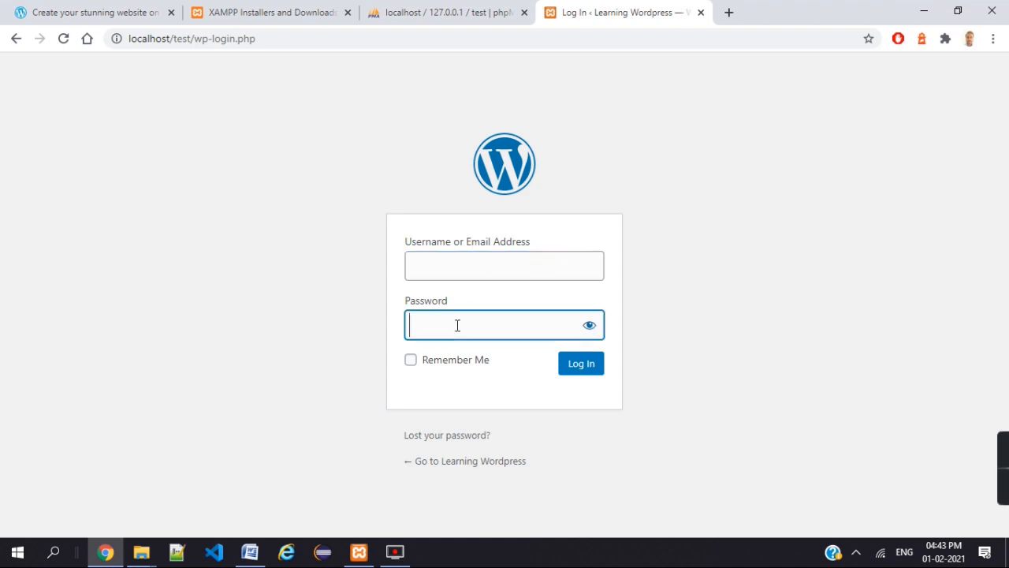
pyautogui.click(481, 270)
pyautogui.write('admin')
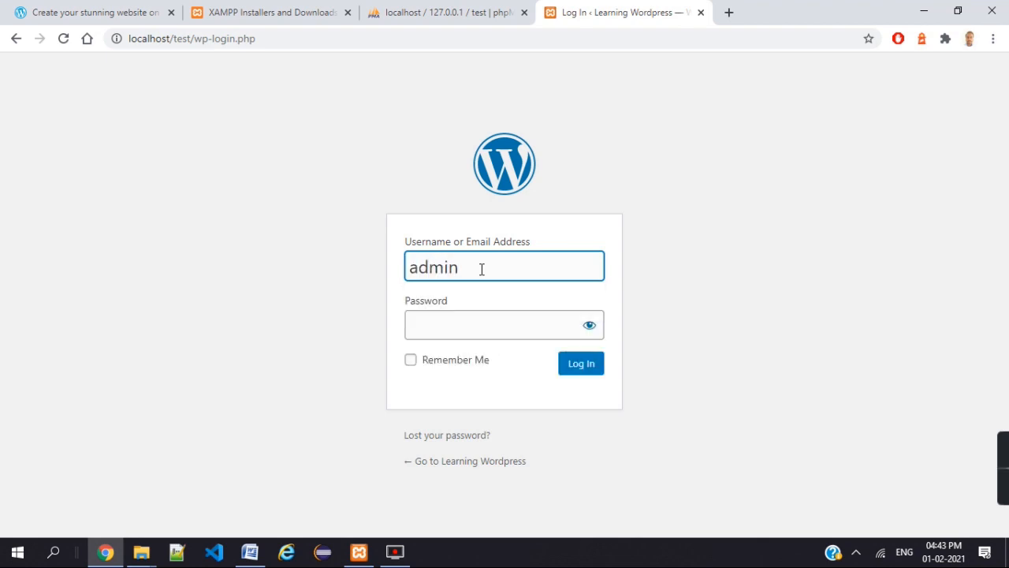
pyautogui.click(454, 324)
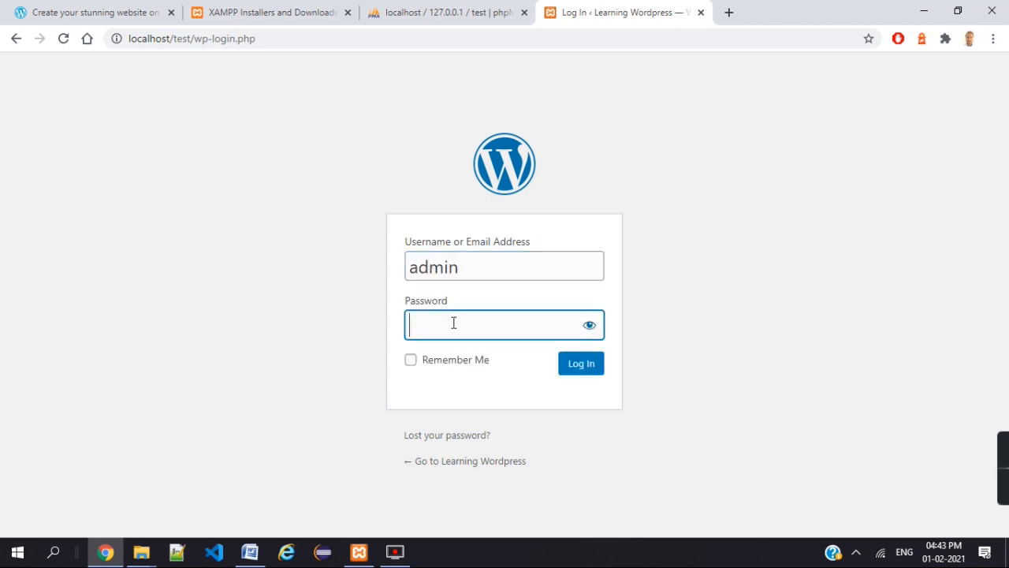
pyautogui.write('admin')
pyautogui.click(411, 361)
pyautogui.click(584, 372)
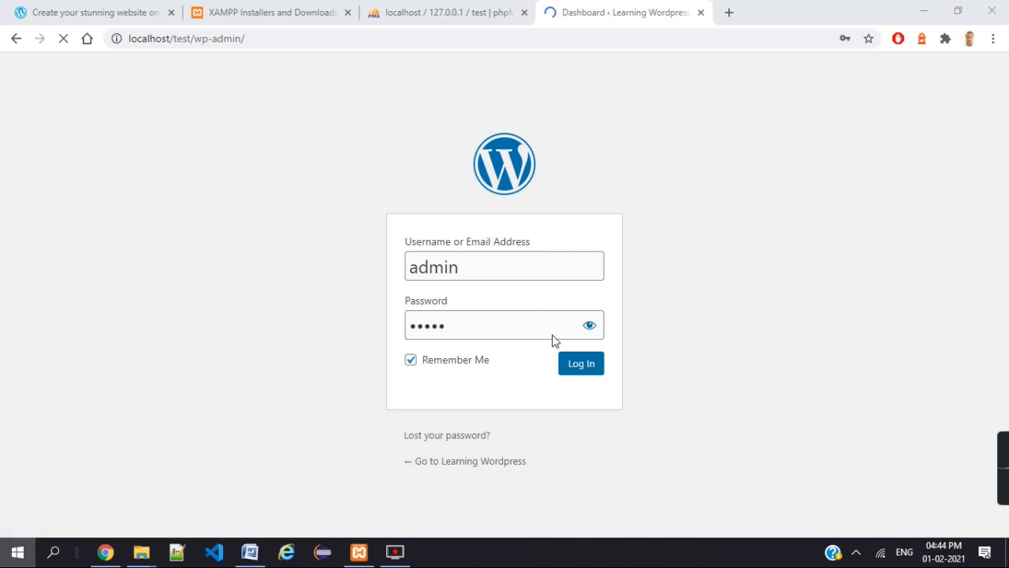
pyautogui.press('super')
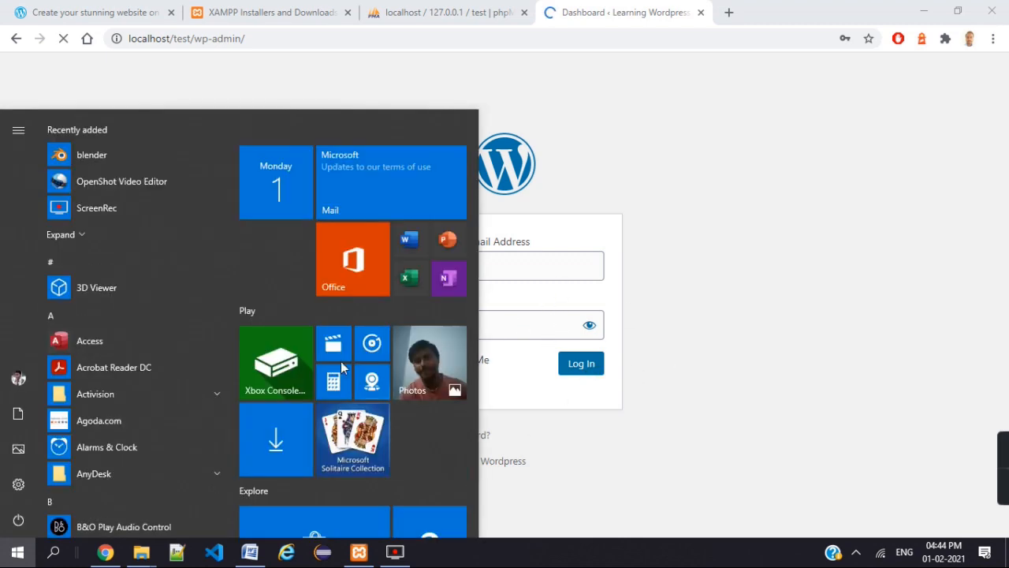
pyautogui.press('super')
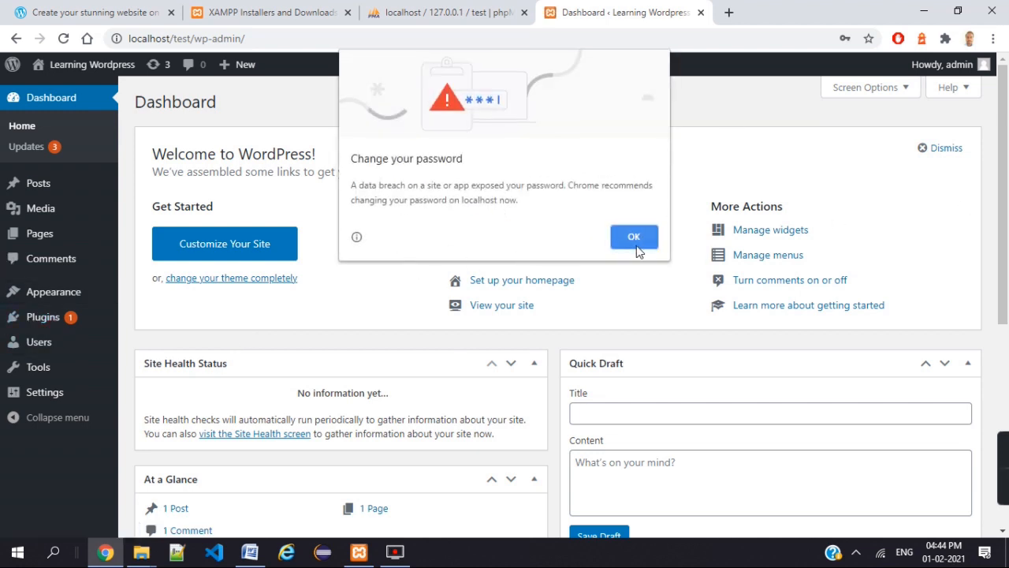
# - Dismiss Chrome's 'Change your password' prompt to reveal the Dashboard showing 1 Post, 1 Page, 1 Comment
pyautogui.click(637, 240)
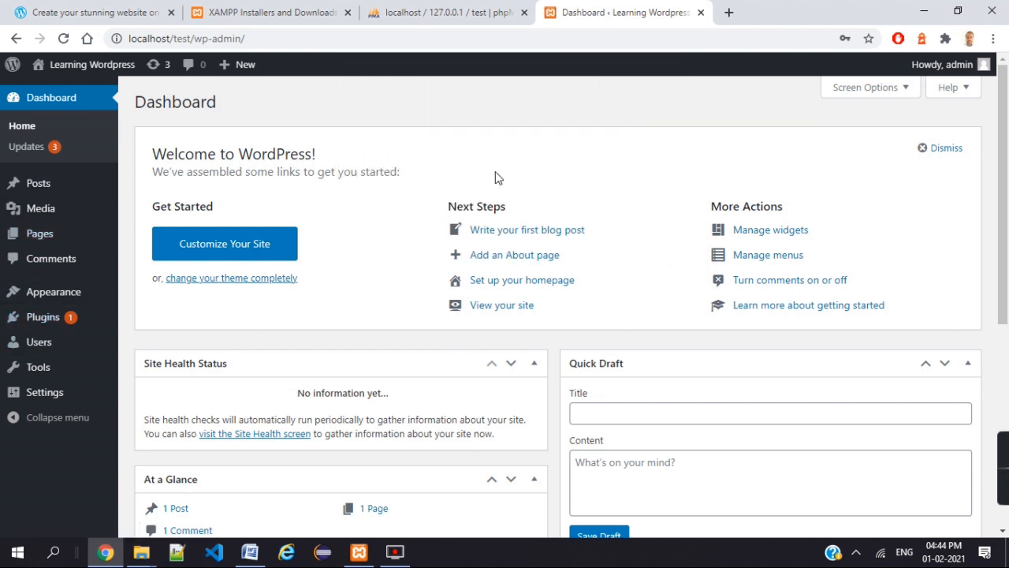
pyautogui.moveTo(101, 335)
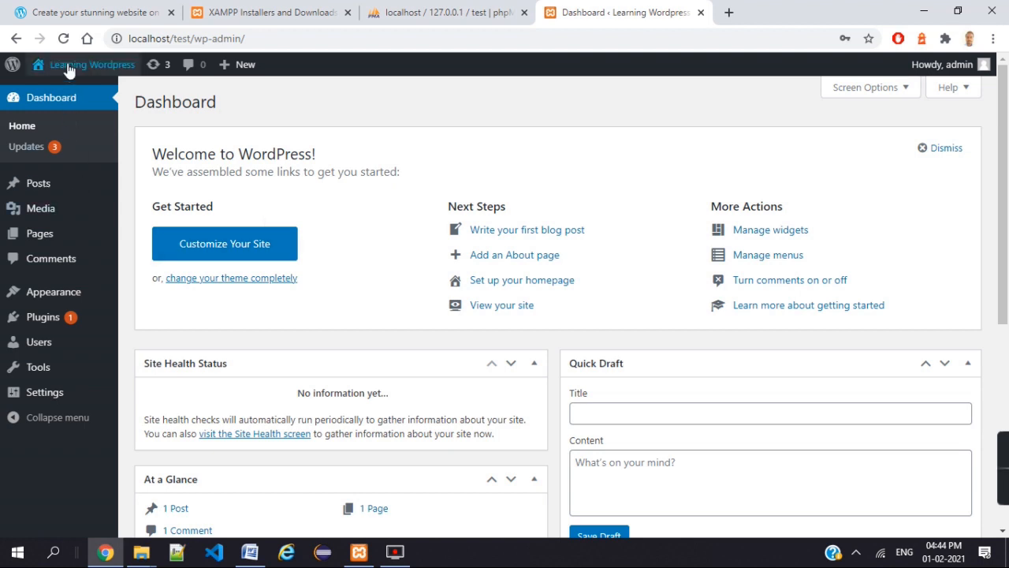
pyautogui.moveTo(69, 68)
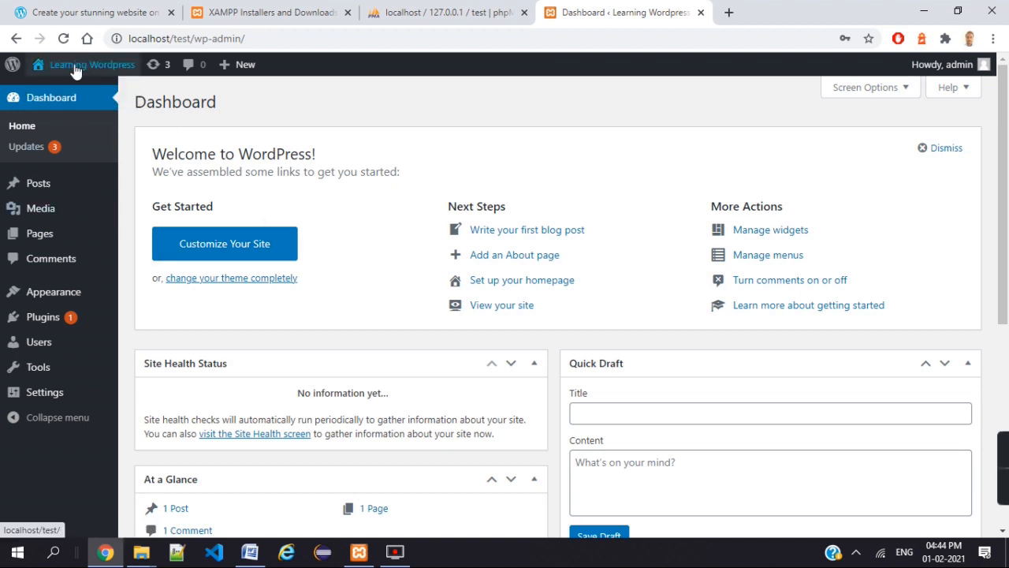
pyautogui.click(75, 71)
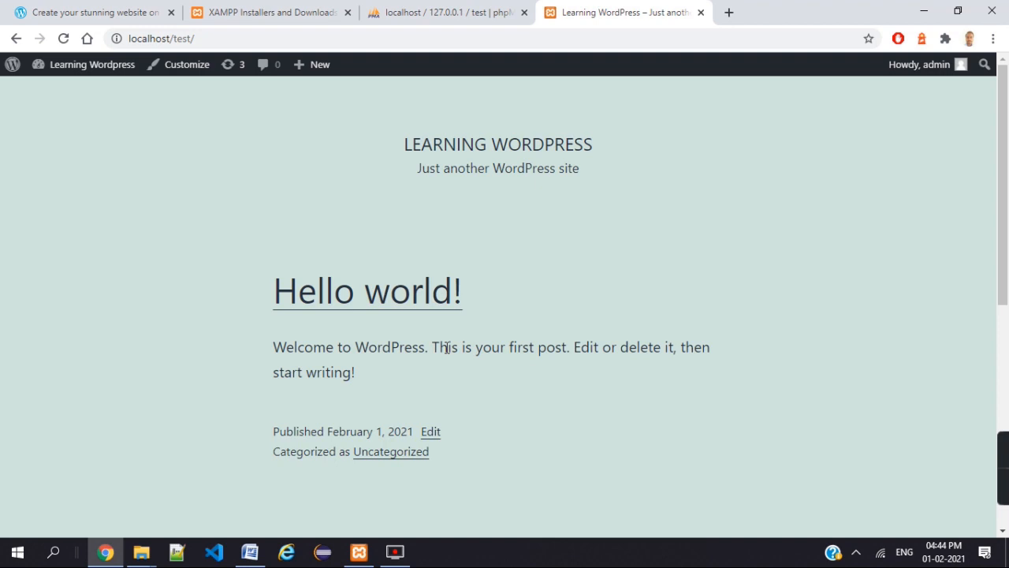
pyautogui.moveTo(90, 69)
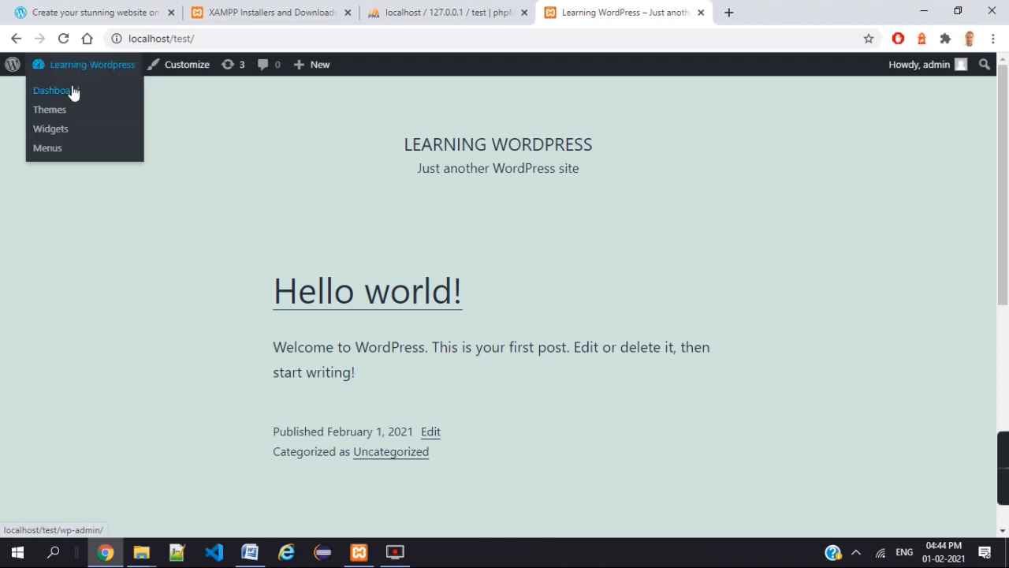
pyautogui.click(72, 92)
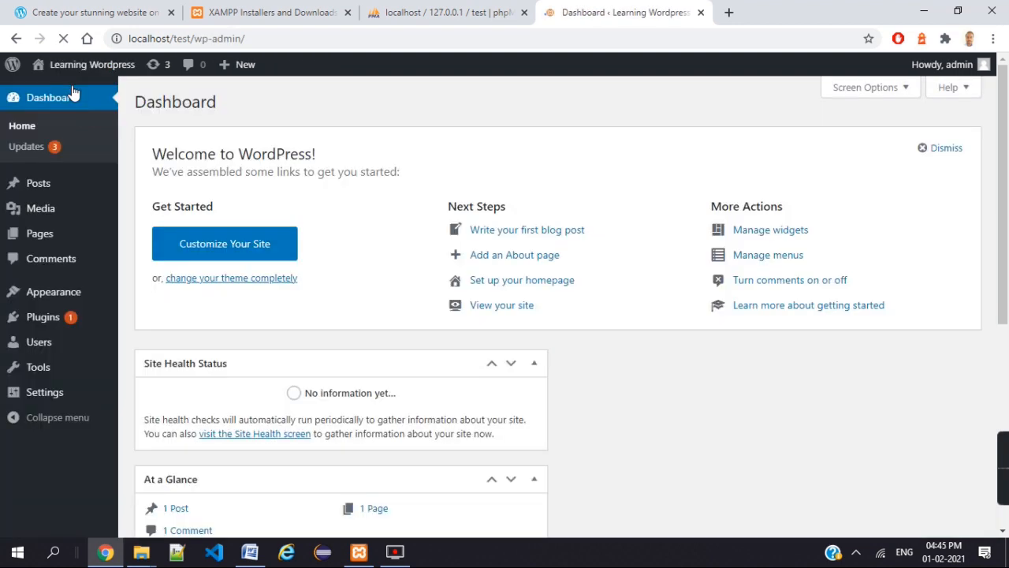